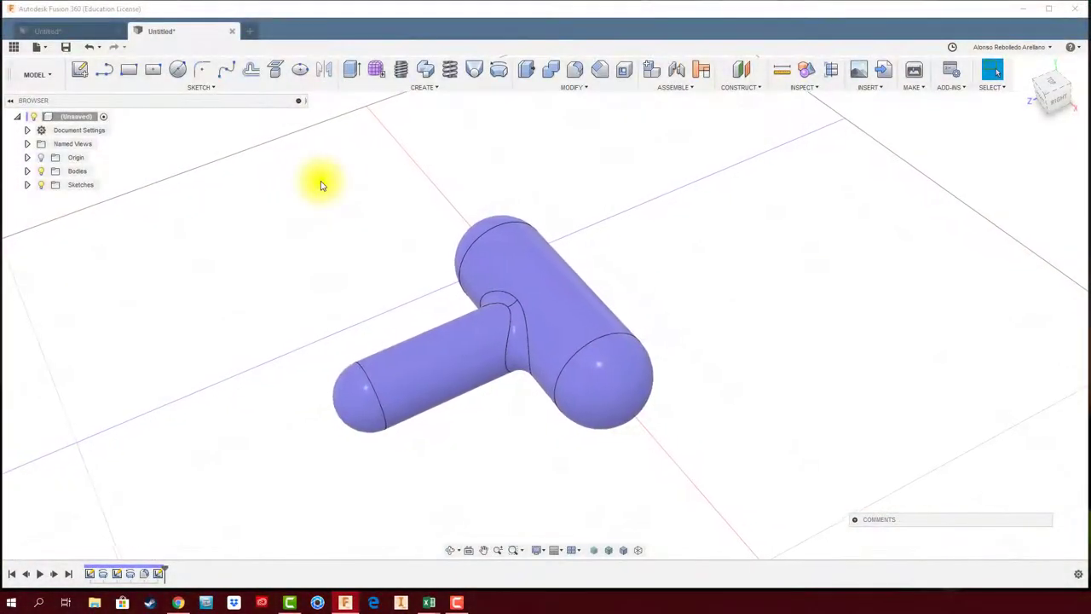
# Convert the handle's body into its own component with Create Components from Bodies
pyautogui.click(585, 89)
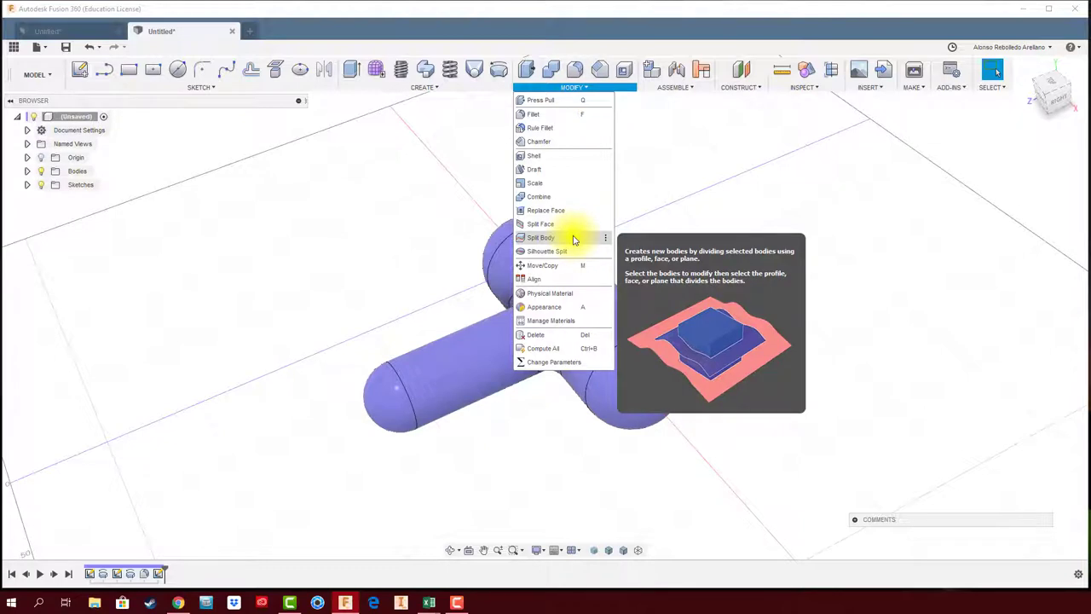
pyautogui.click(416, 222)
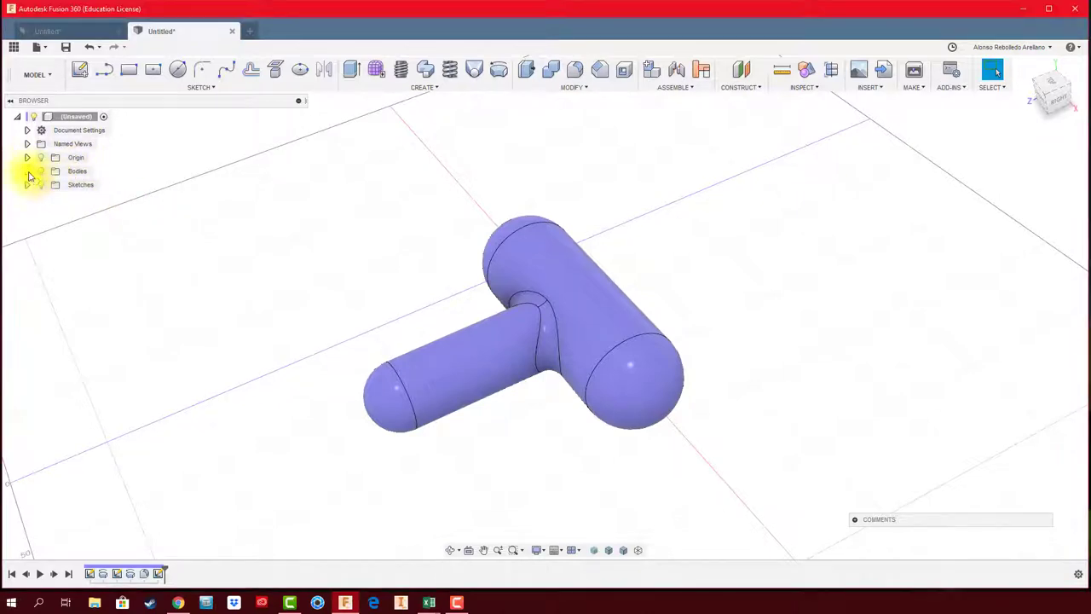
pyautogui.rightClick(78, 176)
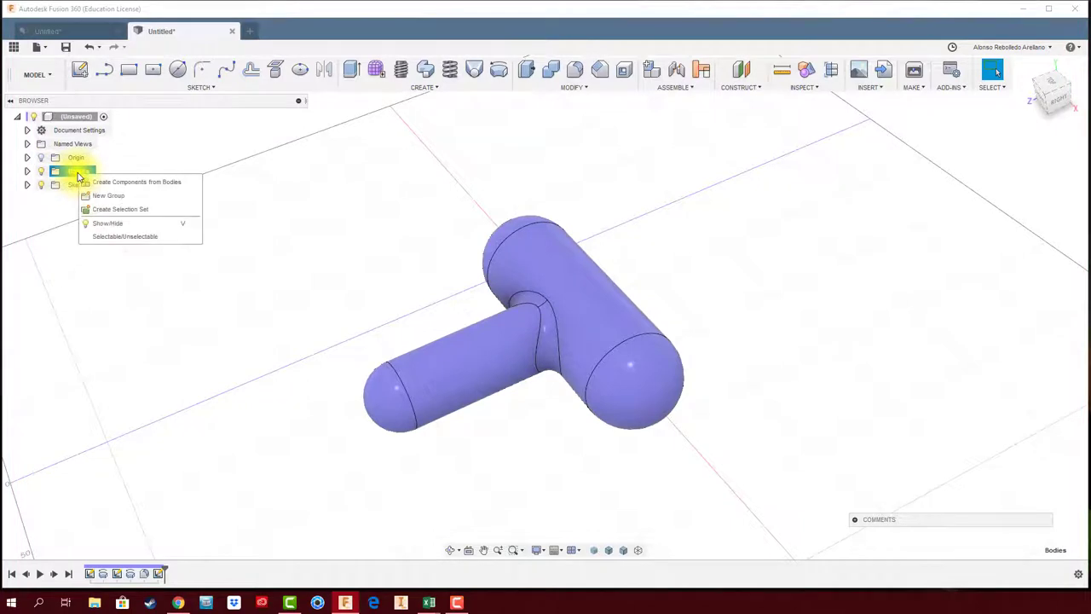
pyautogui.click(157, 183)
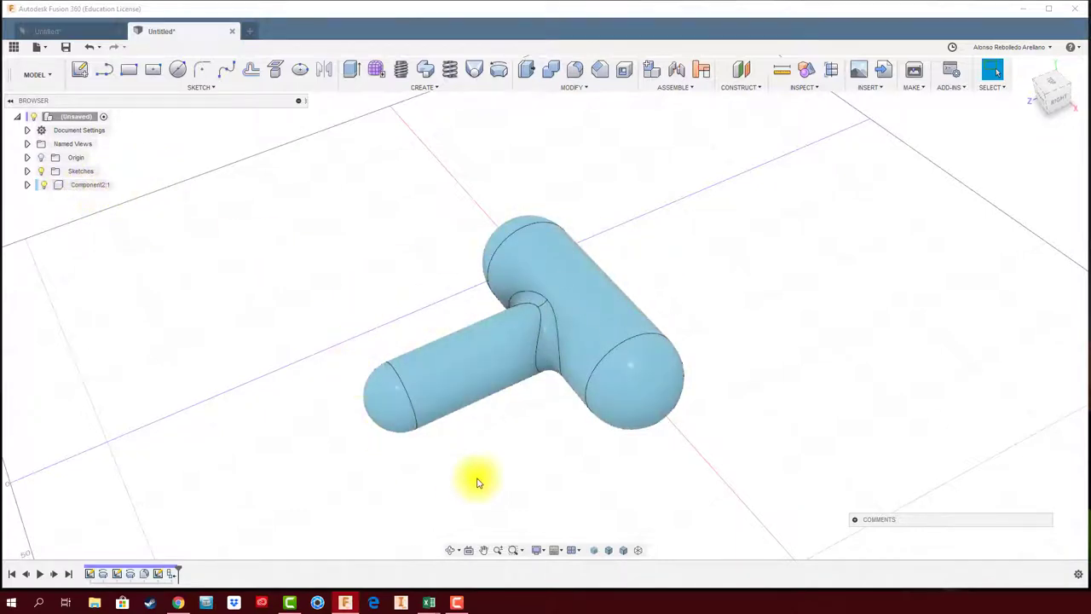
pyautogui.scroll(3, 479, 483)
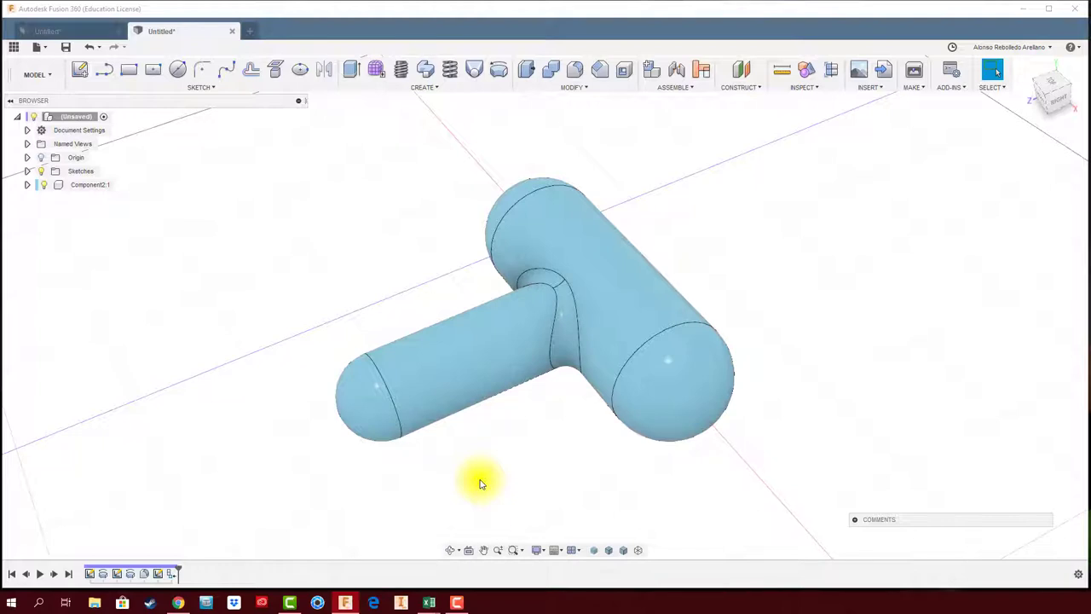
pyautogui.scroll(2, 480, 484)
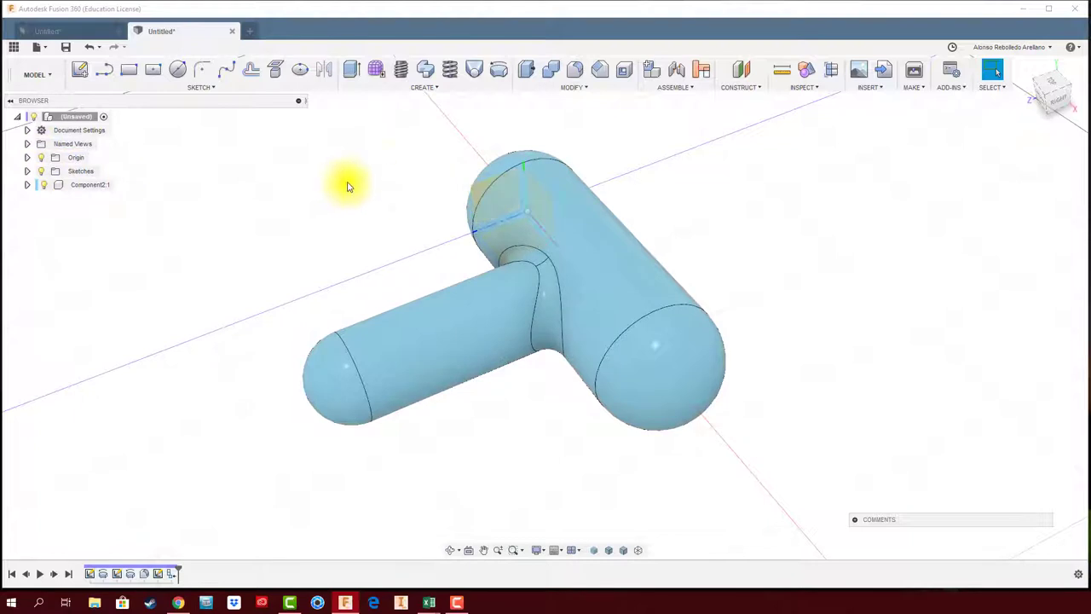
# Sketch a horizontal line lengthwise through the handle on the side plane and finish the sketch
pyautogui.click(75, 71)
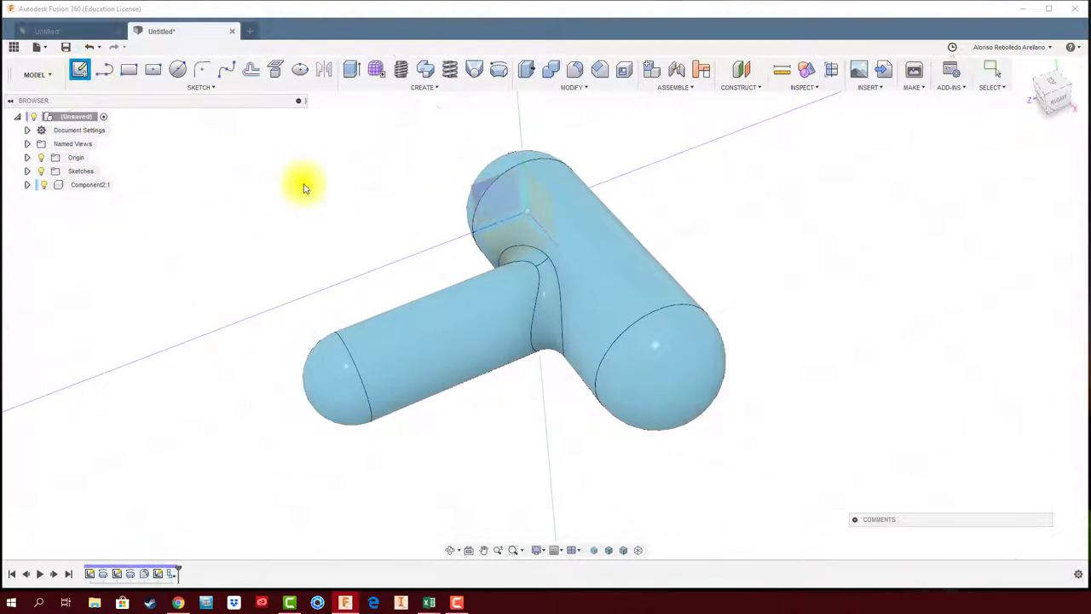
pyautogui.click(475, 193)
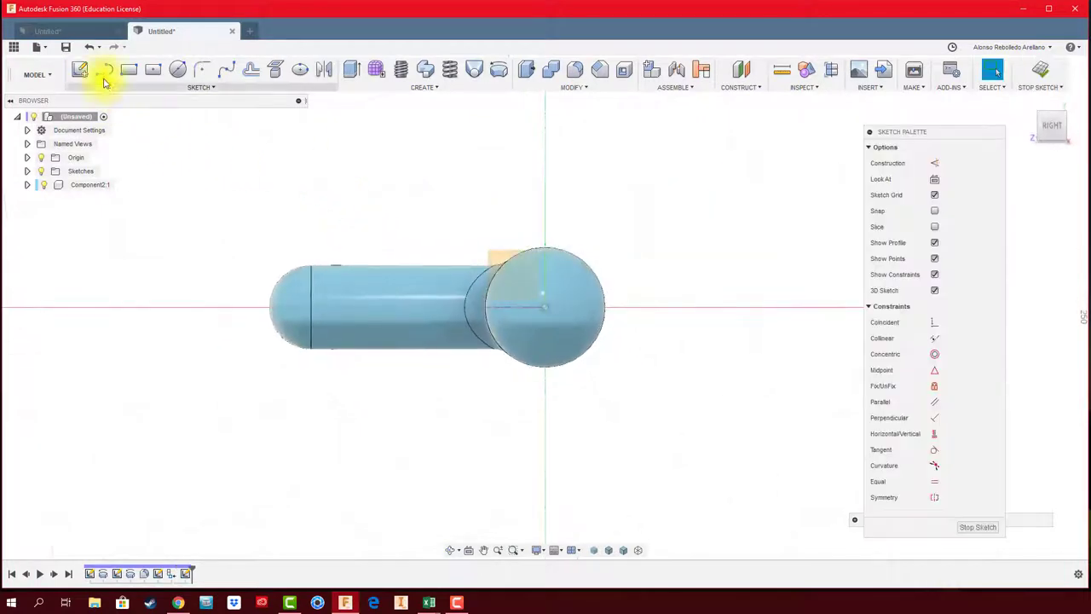
pyautogui.click(104, 69)
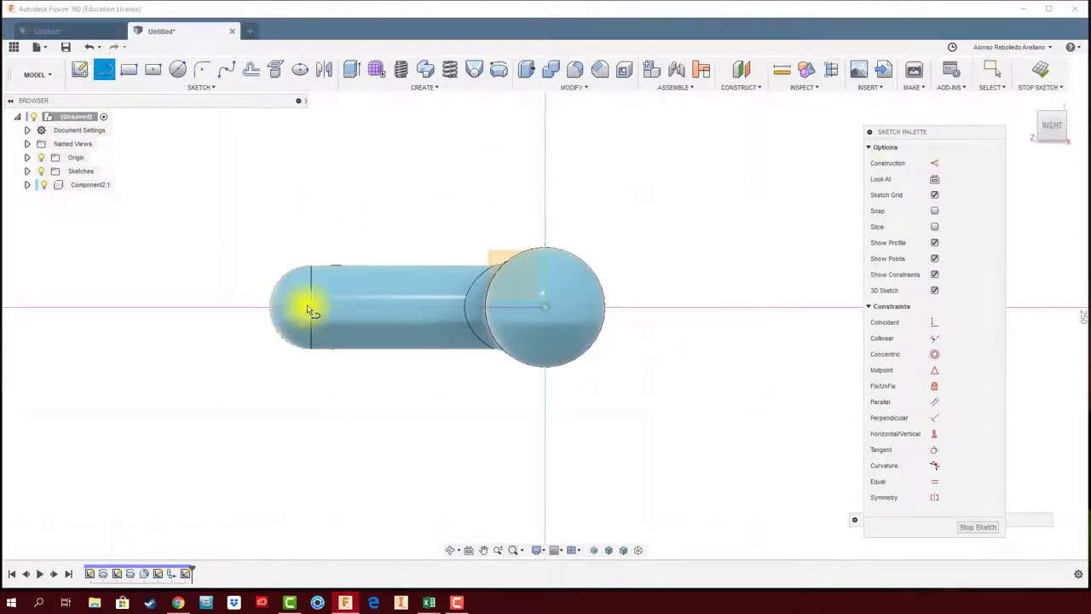
pyautogui.click(245, 309)
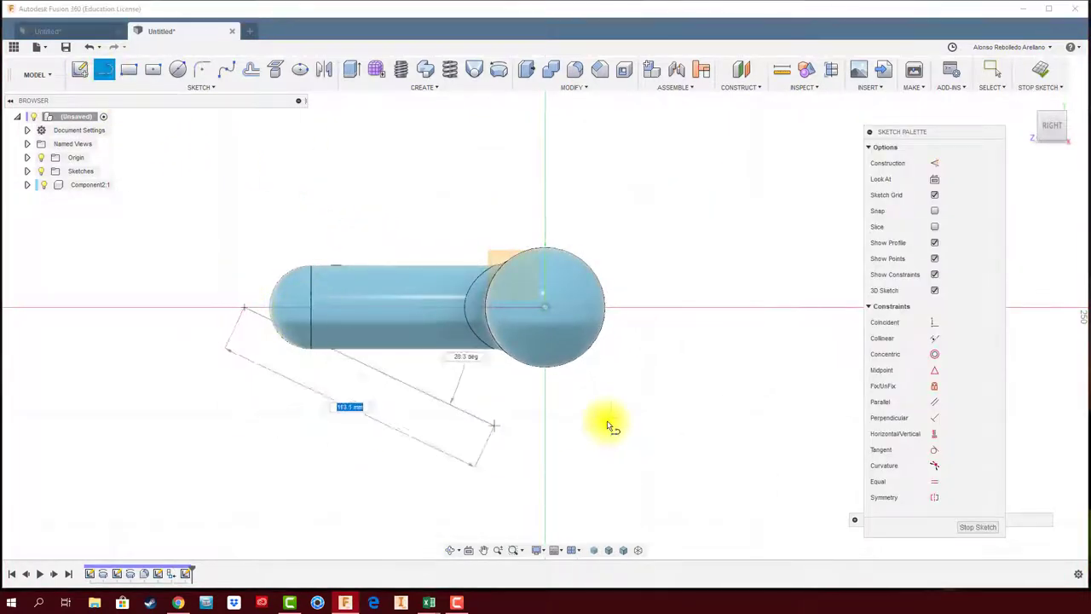
pyautogui.click(704, 314)
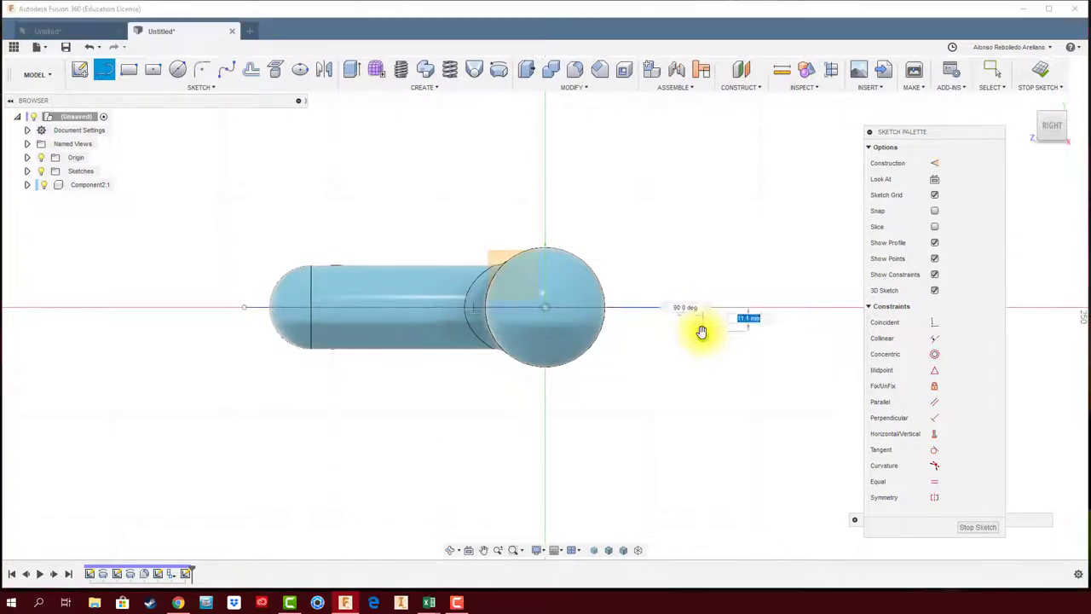
pyautogui.moveTo(707, 331)
pyautogui.keyDown('shift'); pyautogui.mouseDown(button='middle')
pyautogui.moveTo(835, 179)
pyautogui.moveTo(1040, 70)
pyautogui.mouseUp(button='middle'); pyautogui.keyUp('shift')
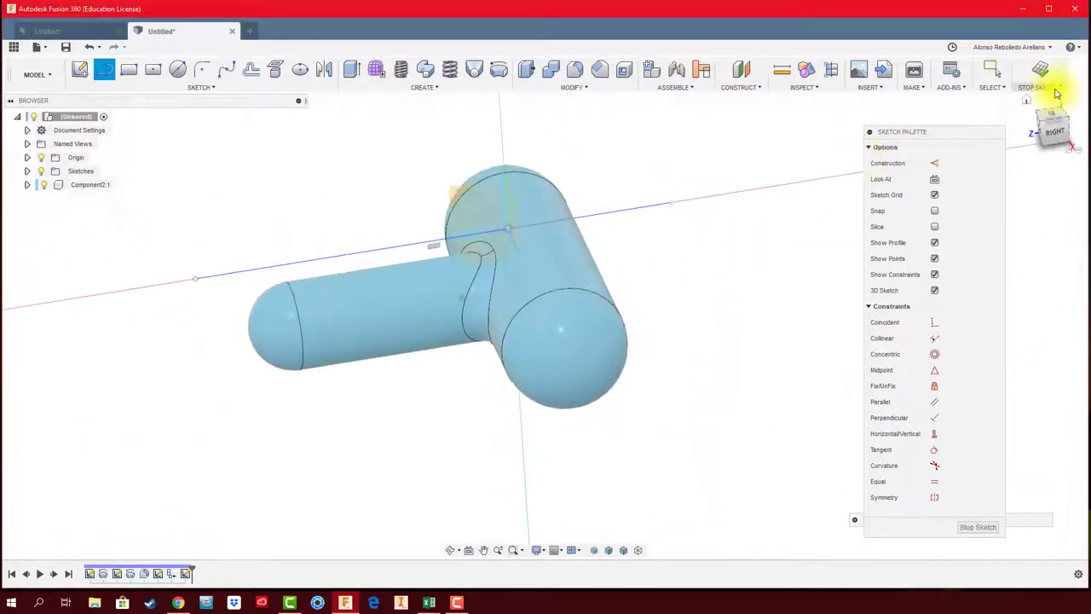
pyautogui.click(1040, 70)
pyautogui.keyDown('shift'); pyautogui.moveTo(823, 222); pyautogui.dragTo(784, 219, button='middle'); pyautogui.keyUp('shift')
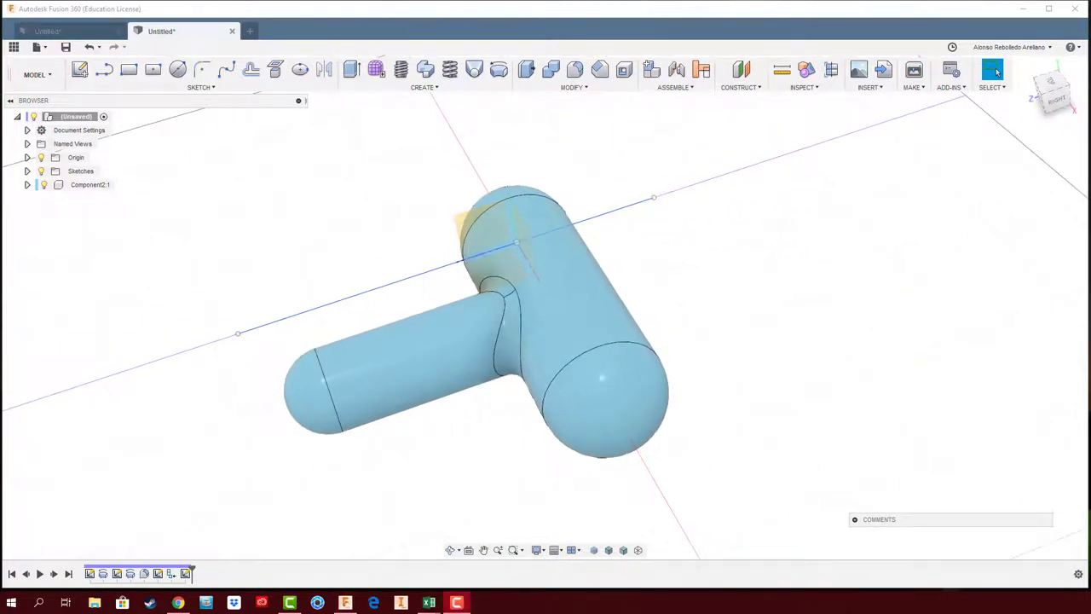
# Split the handle body using the sketched line as the splitting tool
pyautogui.click(573, 87)
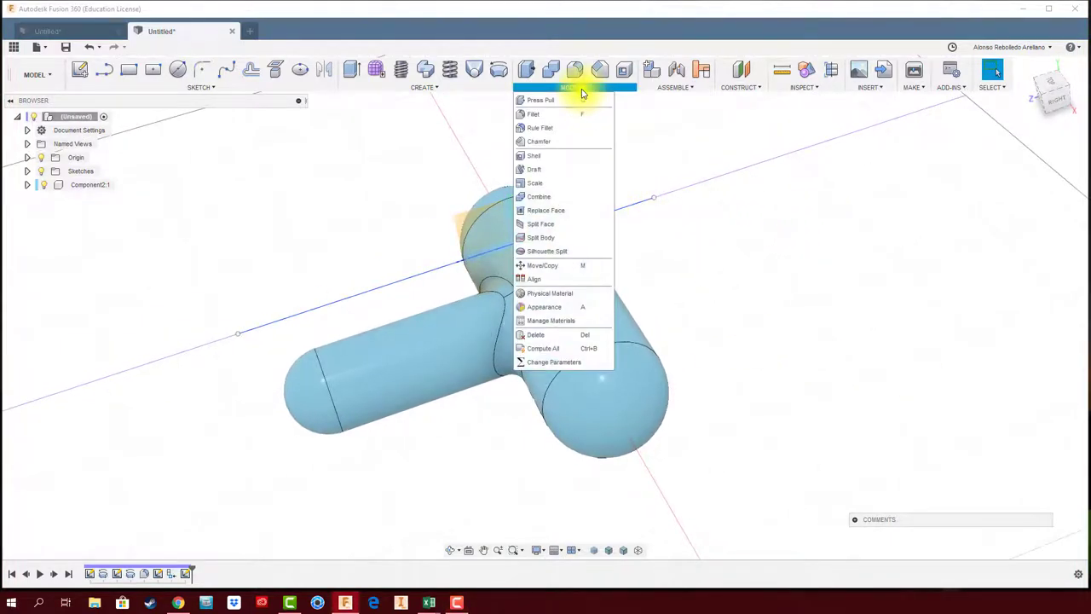
pyautogui.click(565, 238)
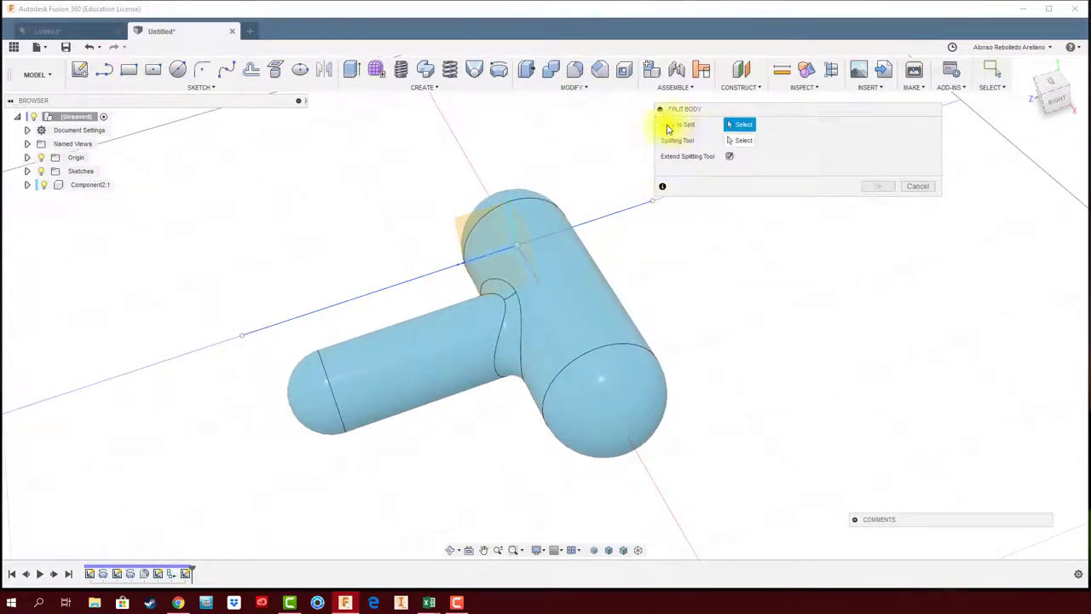
pyautogui.click(578, 346)
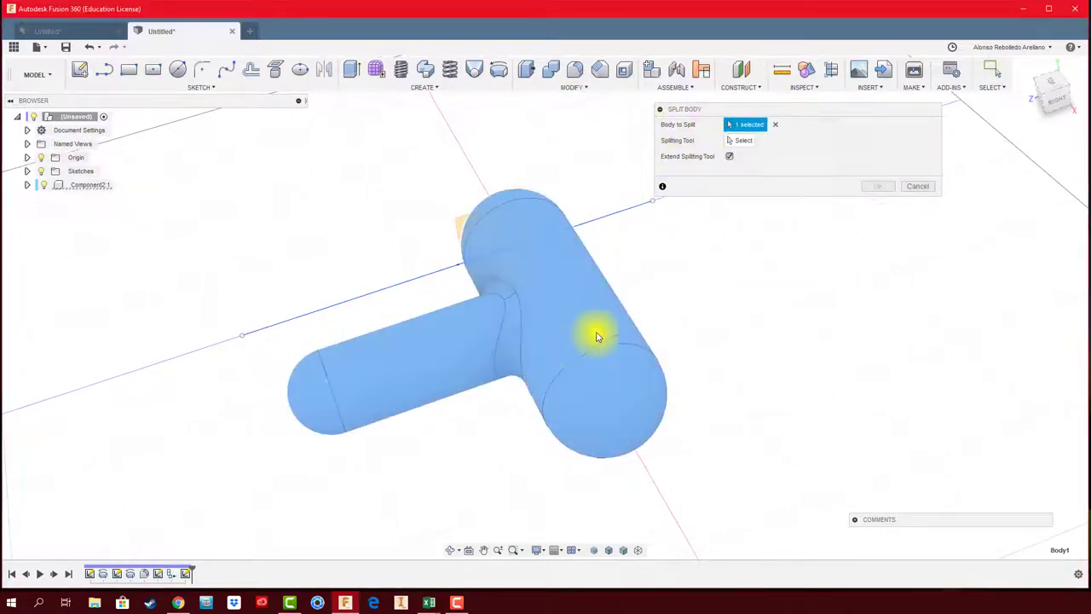
pyautogui.click(737, 141)
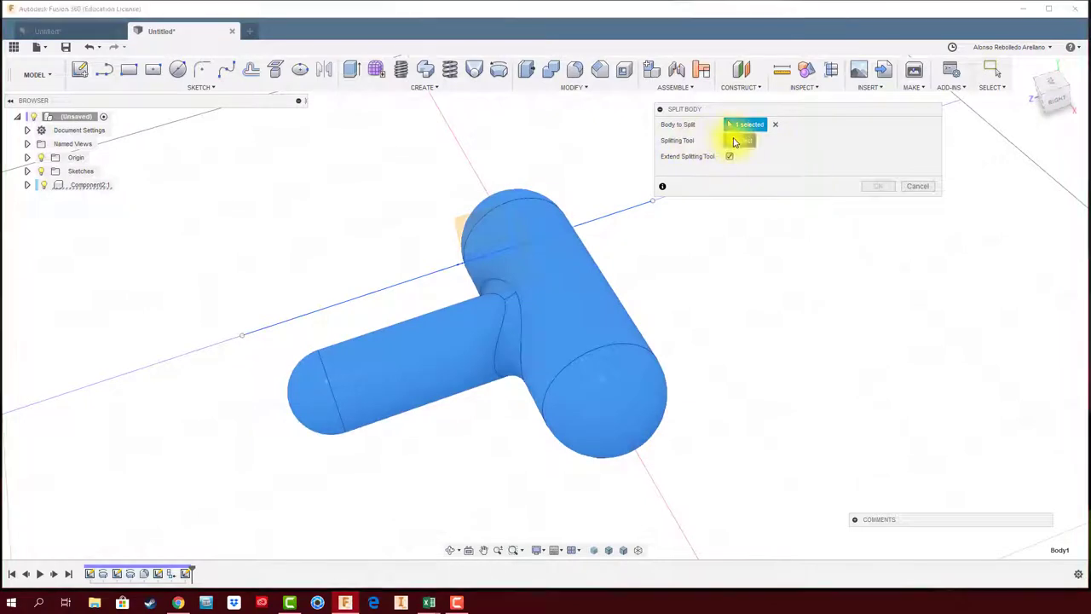
pyautogui.click(434, 276)
pyautogui.moveTo(770, 273)
pyautogui.keyDown('shift'); pyautogui.mouseDown(button='middle')
pyautogui.moveTo(848, 298)
pyautogui.moveTo(750, 326)
pyautogui.moveTo(594, 424)
pyautogui.moveTo(458, 401)
pyautogui.moveTo(835, 274)
pyautogui.mouseUp(button='middle'); pyautogui.keyUp('shift')
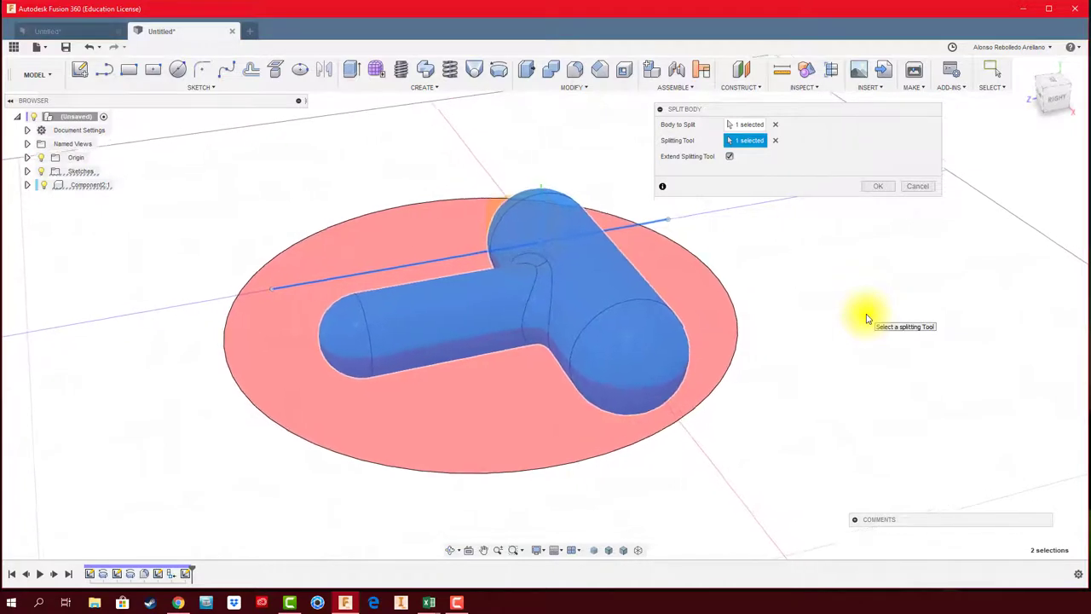
pyautogui.click(878, 187)
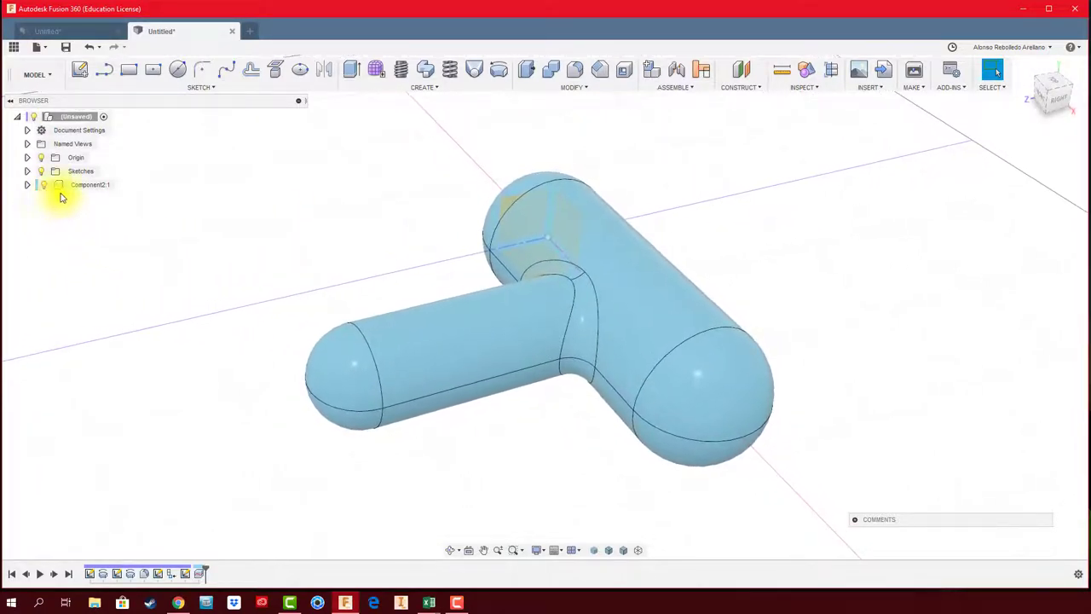
pyautogui.moveTo(90, 185)
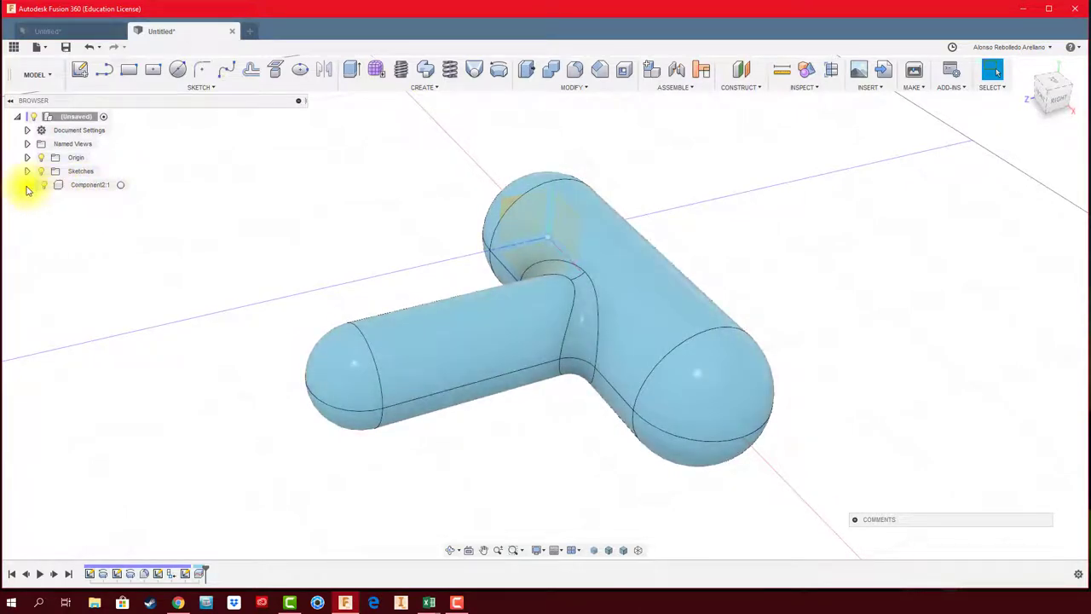
# Select Body1 and Body2 and convert them into components Component3:1 and Component4:1
pyautogui.click(27, 185)
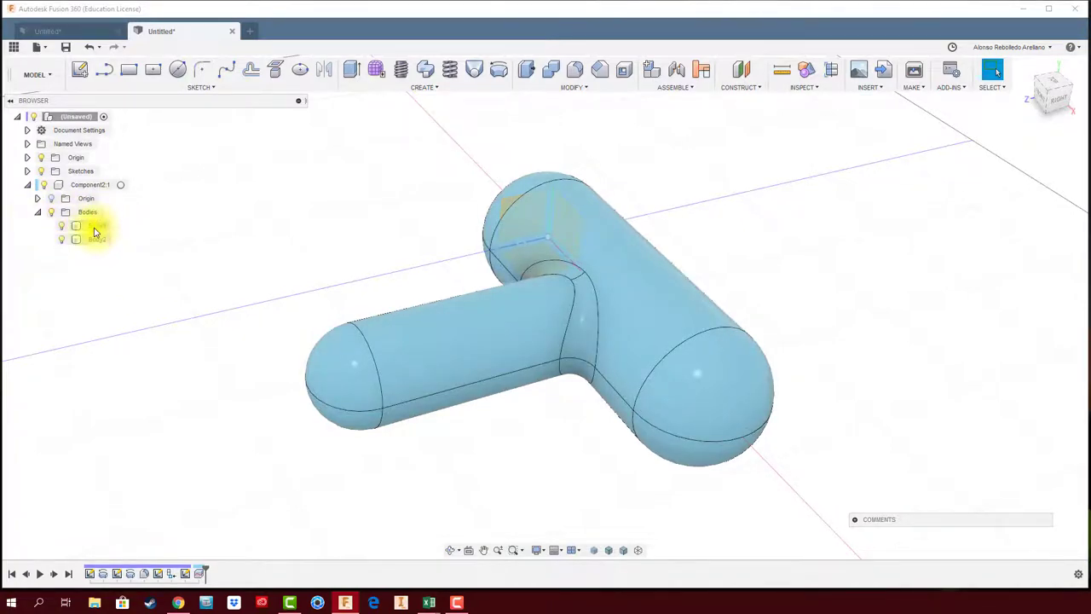
pyautogui.moveTo(150, 273); pyautogui.dragTo(93, 231)
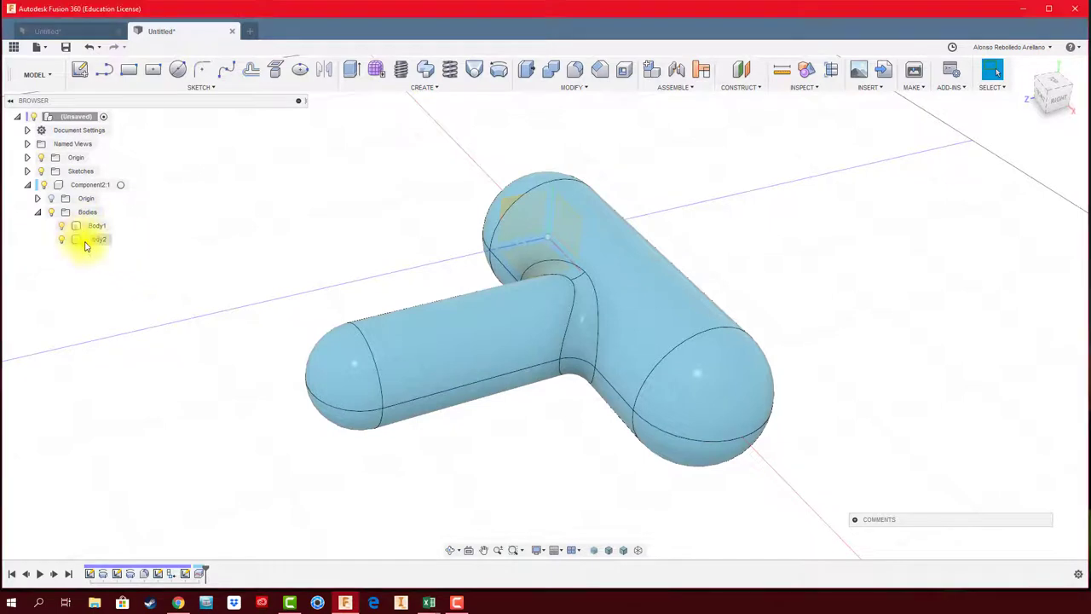
pyautogui.keyDown('shift'); pyautogui.click(92, 229); pyautogui.keyUp('shift')
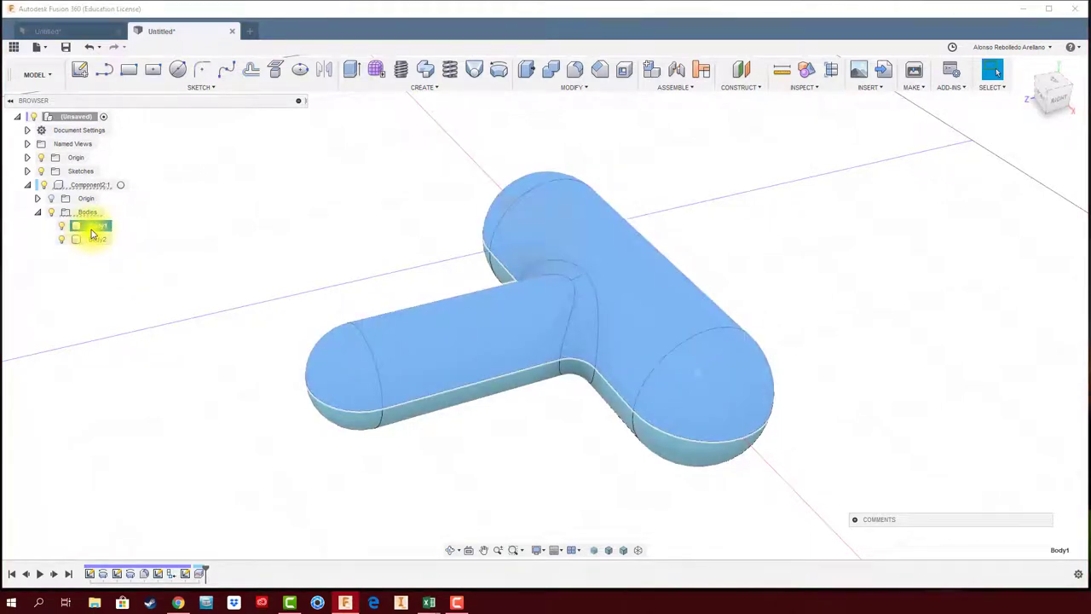
pyautogui.keyDown('shift'); pyautogui.click(93, 238); pyautogui.keyUp('shift')
pyautogui.rightClick(94, 242)
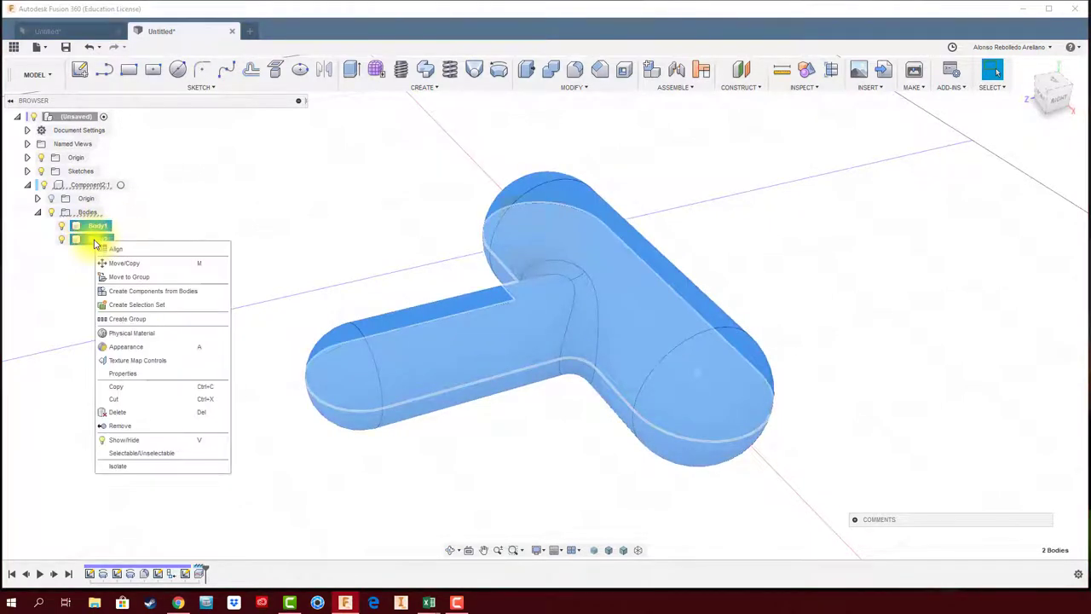
pyautogui.click(161, 295)
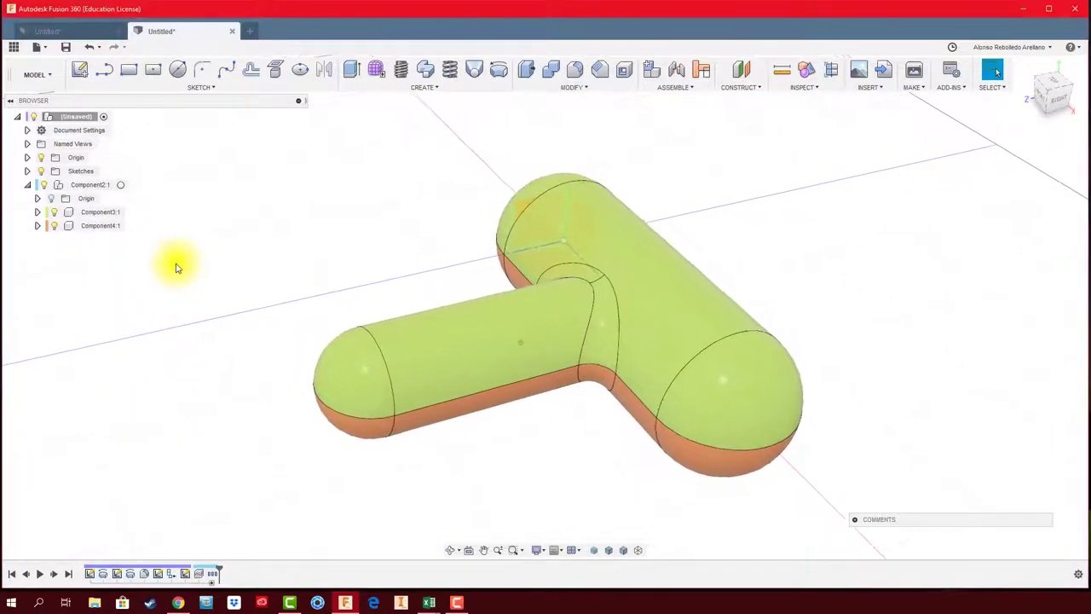
pyautogui.click(111, 213)
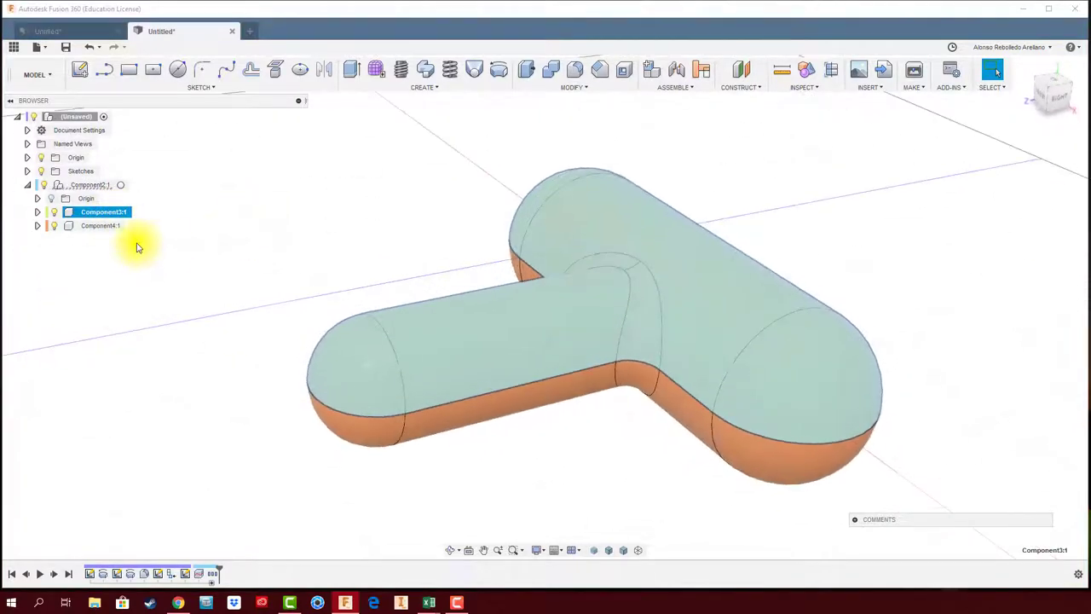
pyautogui.click(100, 226)
pyautogui.click(281, 253)
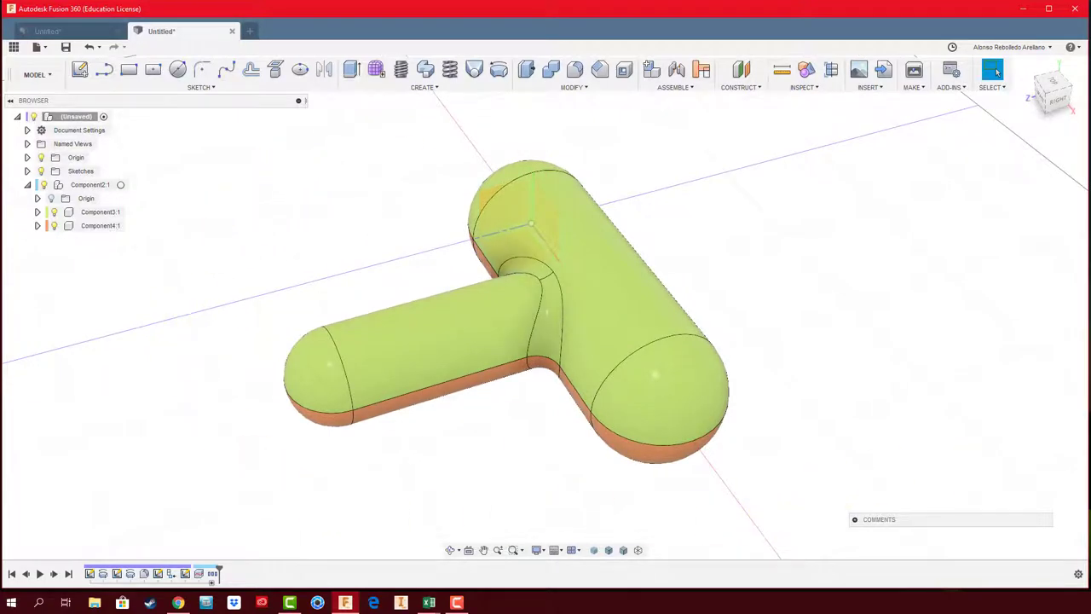
# Undo the component split and shell the T-shaped body with Direction Inside
pyautogui.click(1087, 473)
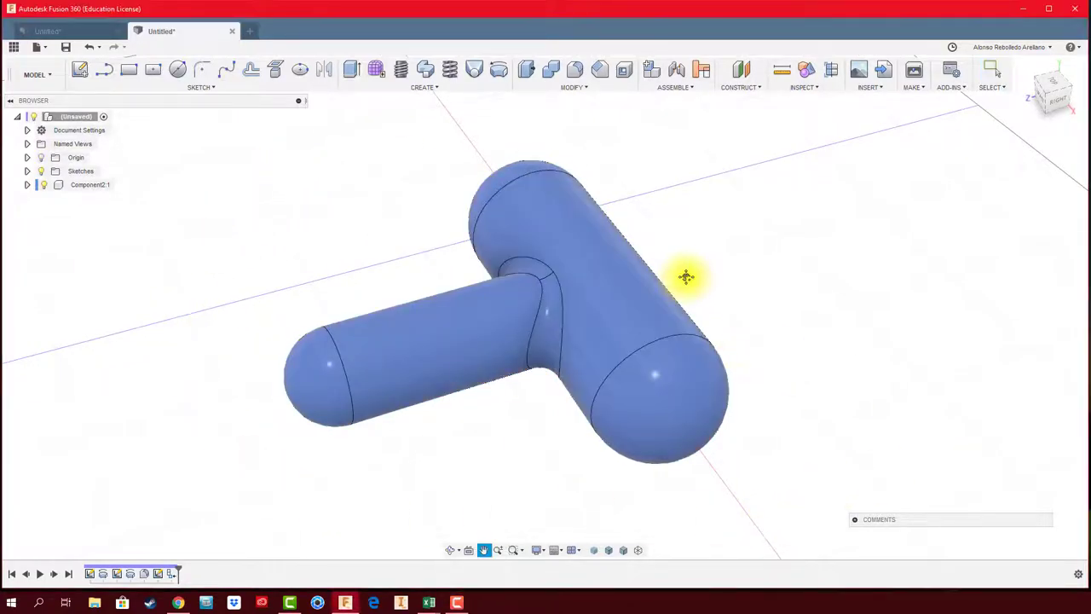
pyautogui.scroll(3, 688, 275)
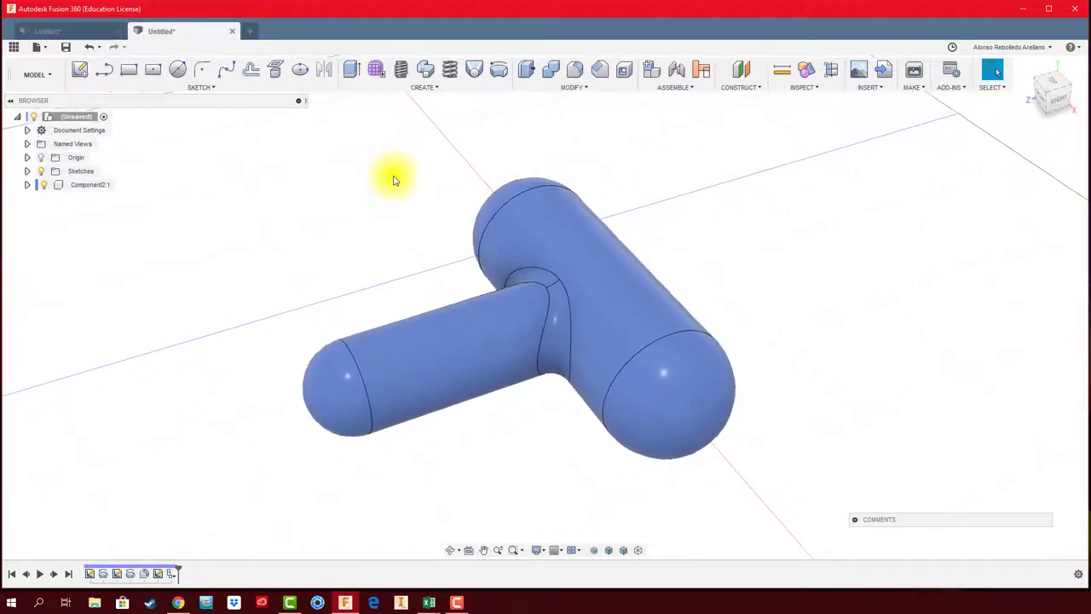
pyautogui.click(625, 70)
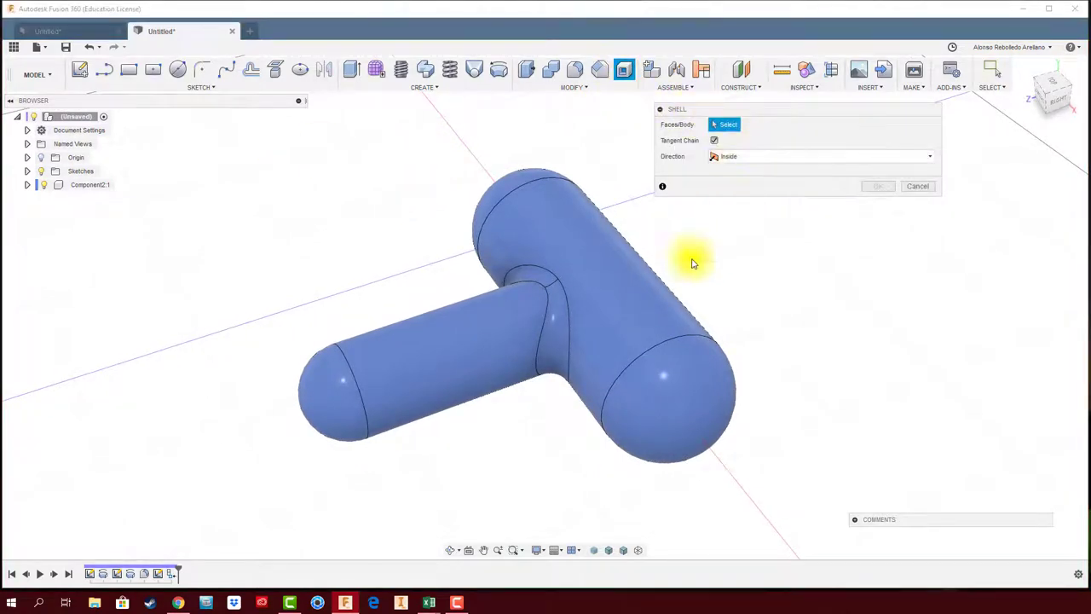
pyautogui.click(591, 317)
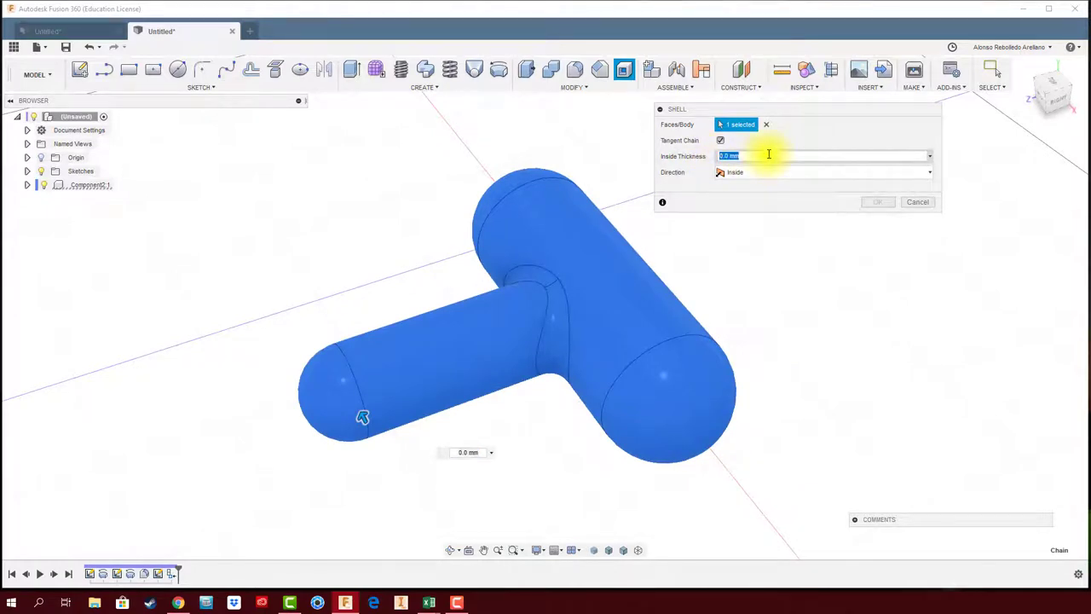
pyautogui.click(876, 203)
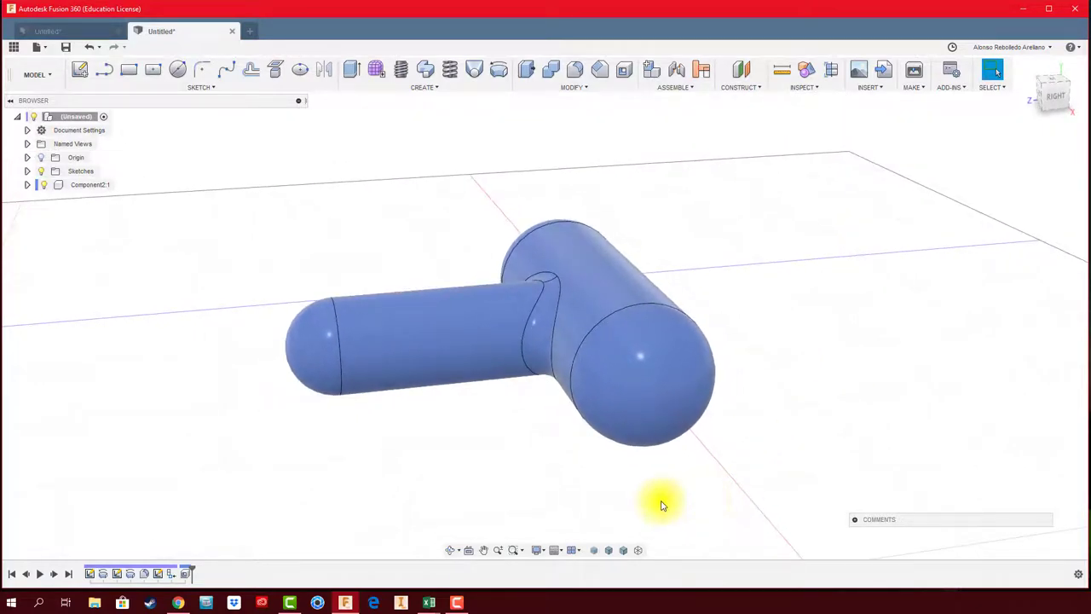
pyautogui.click(636, 553)
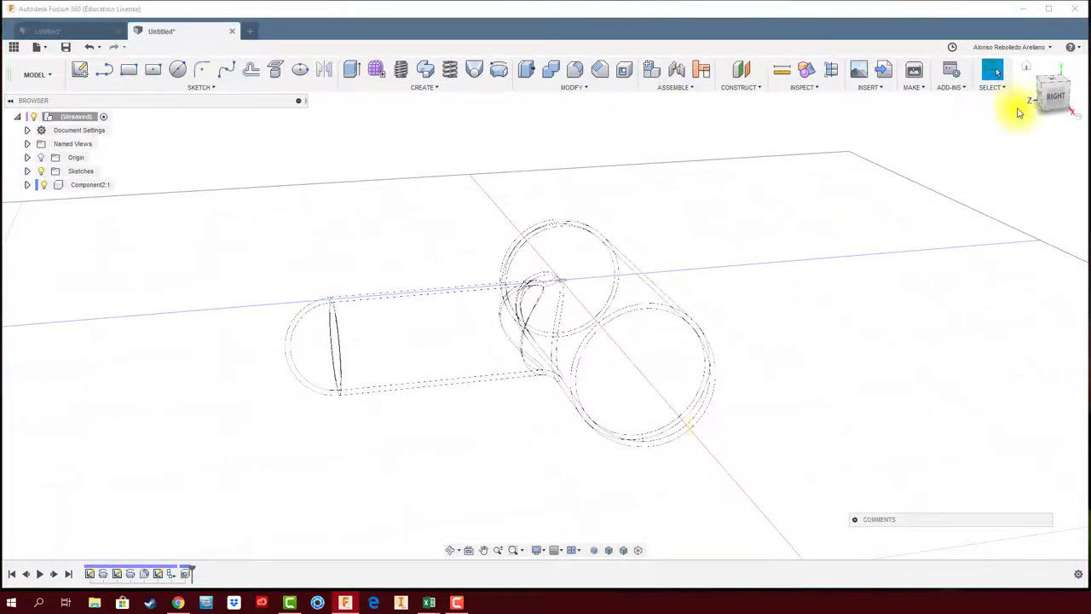
pyautogui.click(1060, 104)
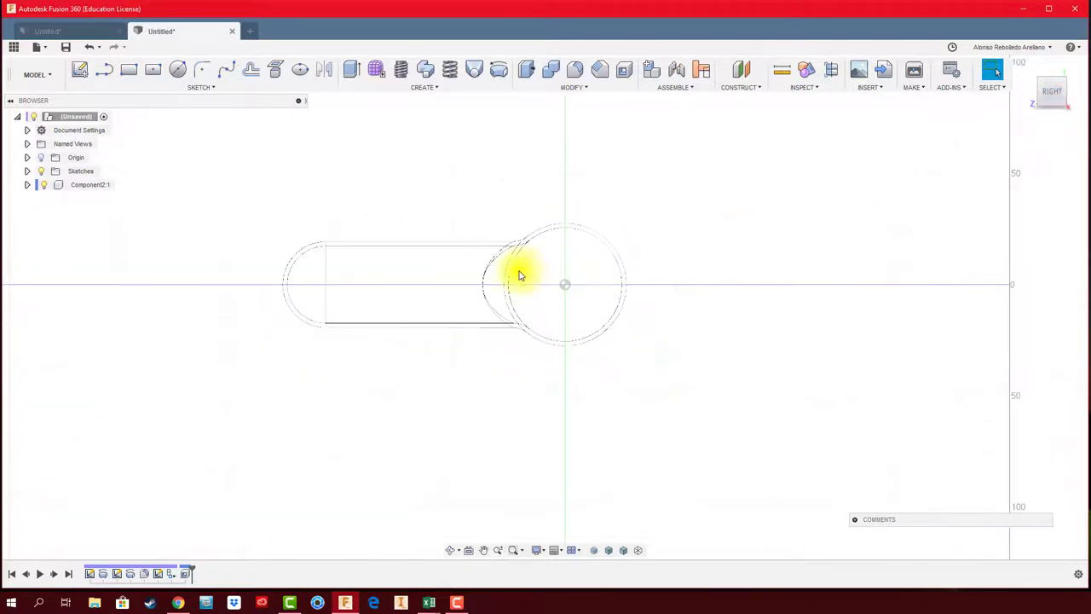
pyautogui.scroll(3, 417, 243)
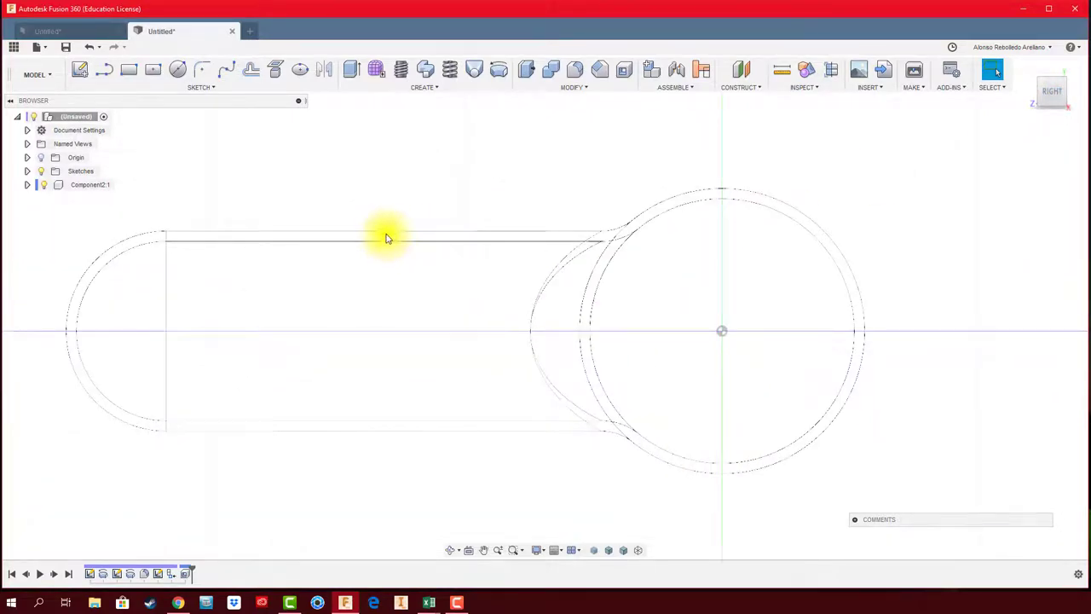
pyautogui.scroll(-1, 627, 173)
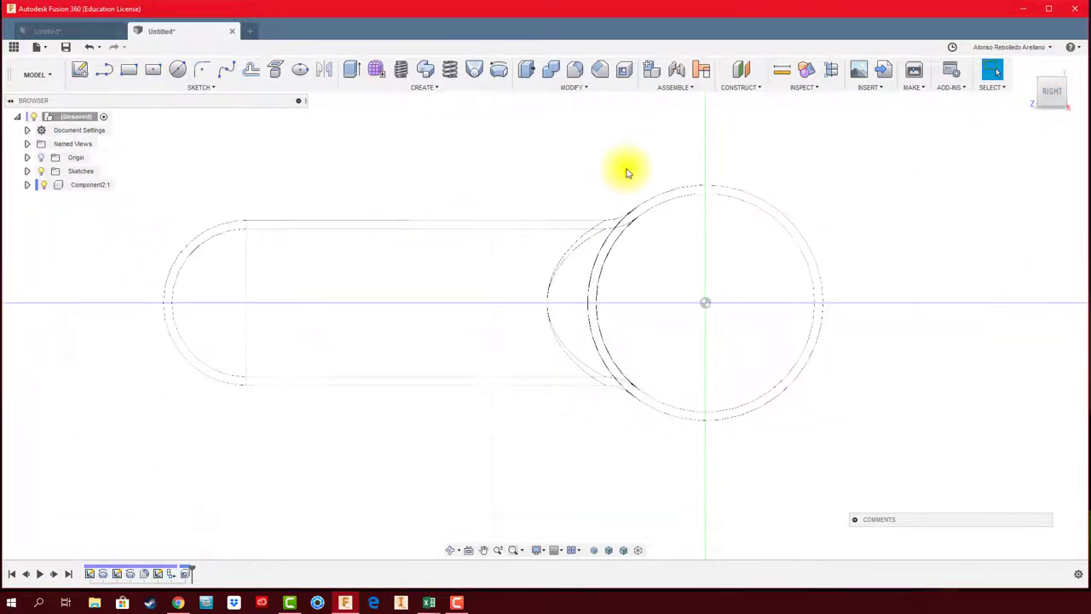
pyautogui.click(623, 552)
pyautogui.moveTo(621, 480)
pyautogui.keyDown('shift'); pyautogui.mouseDown(button='middle')
pyautogui.moveTo(361, 200)
pyautogui.moveTo(370, 210)
pyautogui.moveTo(385, 200)
pyautogui.moveTo(358, 210)
pyautogui.mouseUp(button='middle'); pyautogui.keyUp('shift')
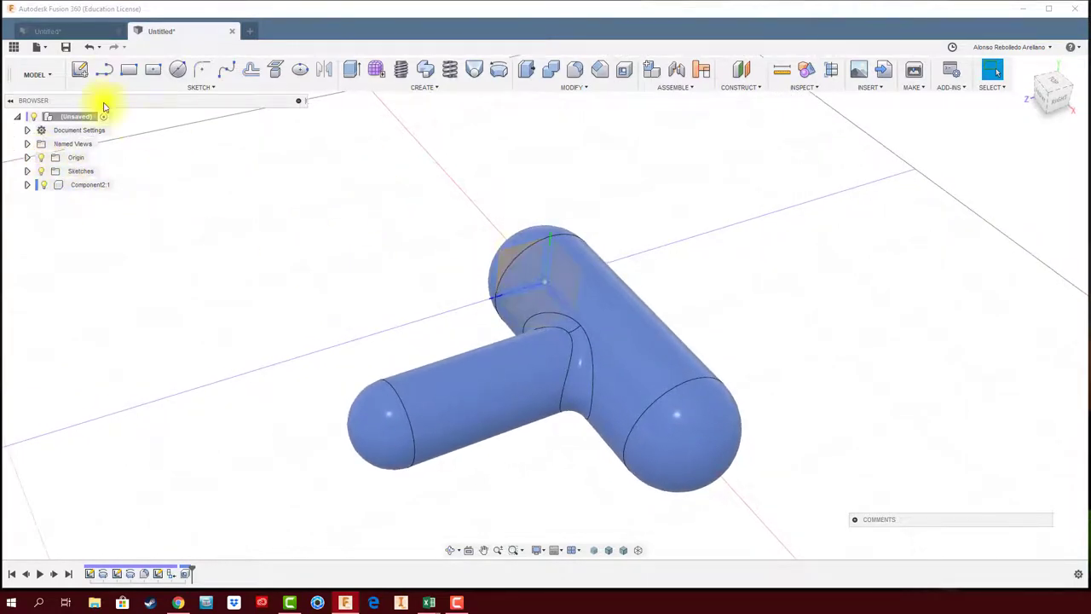
# Sketch a stepped line on the handle's end face, discarding a stray arc, and finish the sketch
pyautogui.click(79, 69)
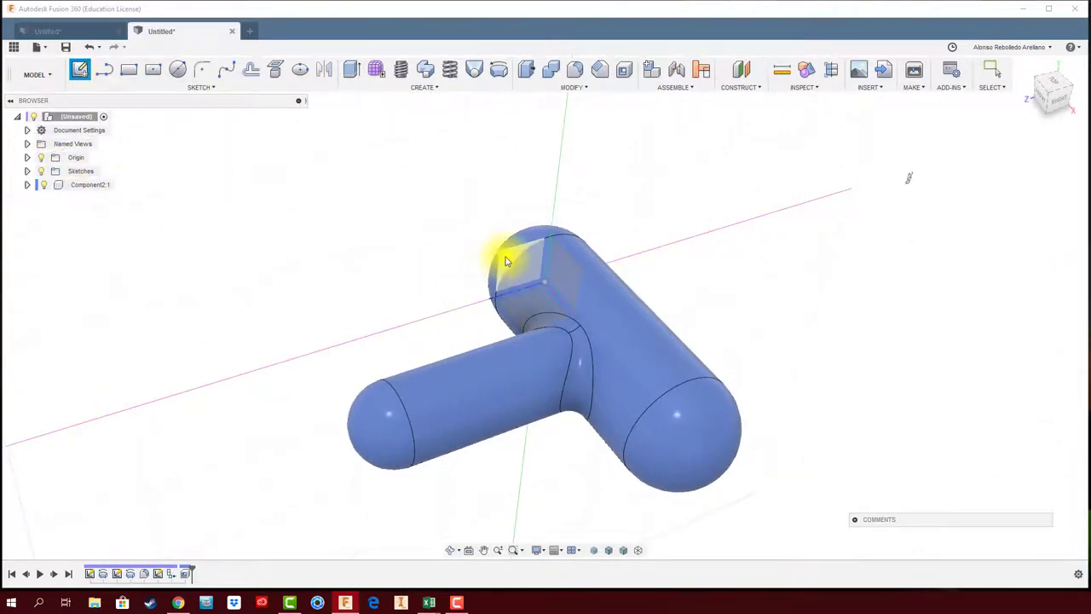
pyautogui.click(503, 259)
pyautogui.click(104, 69)
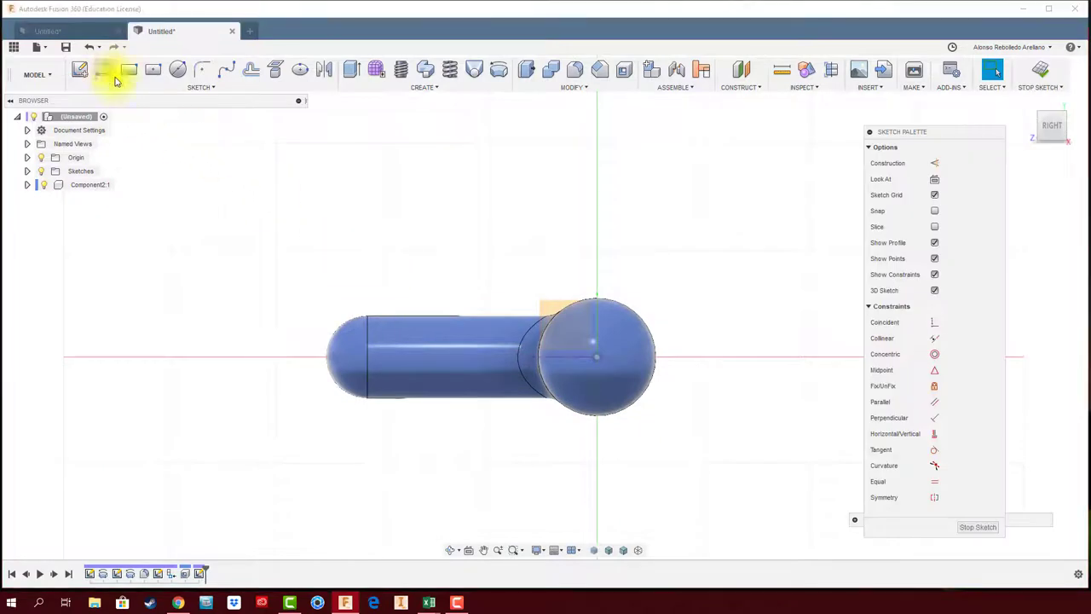
pyautogui.scroll(1, 329, 401)
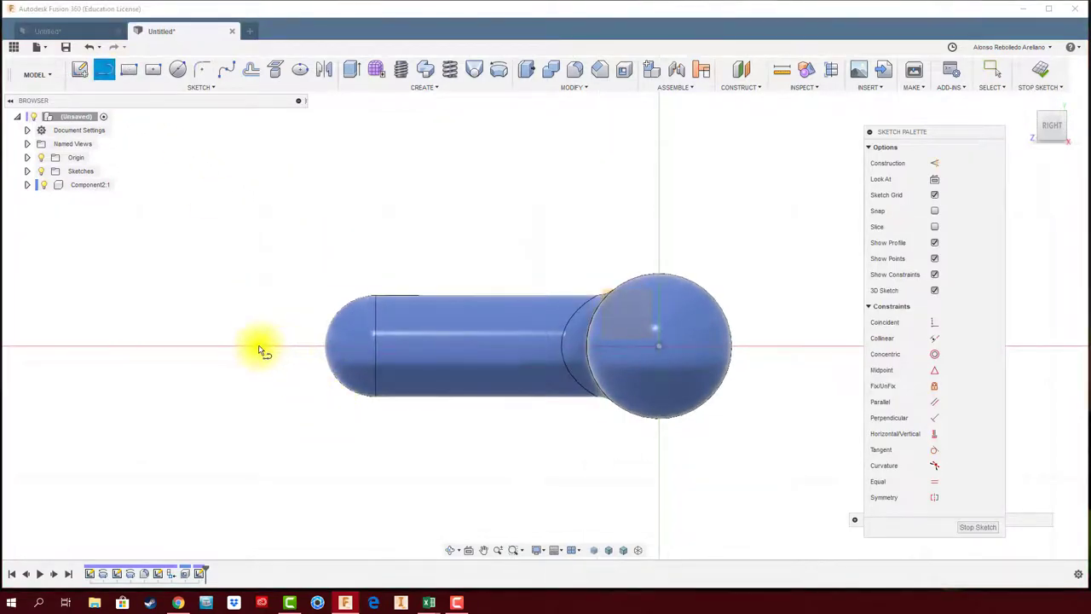
pyautogui.click(449, 347)
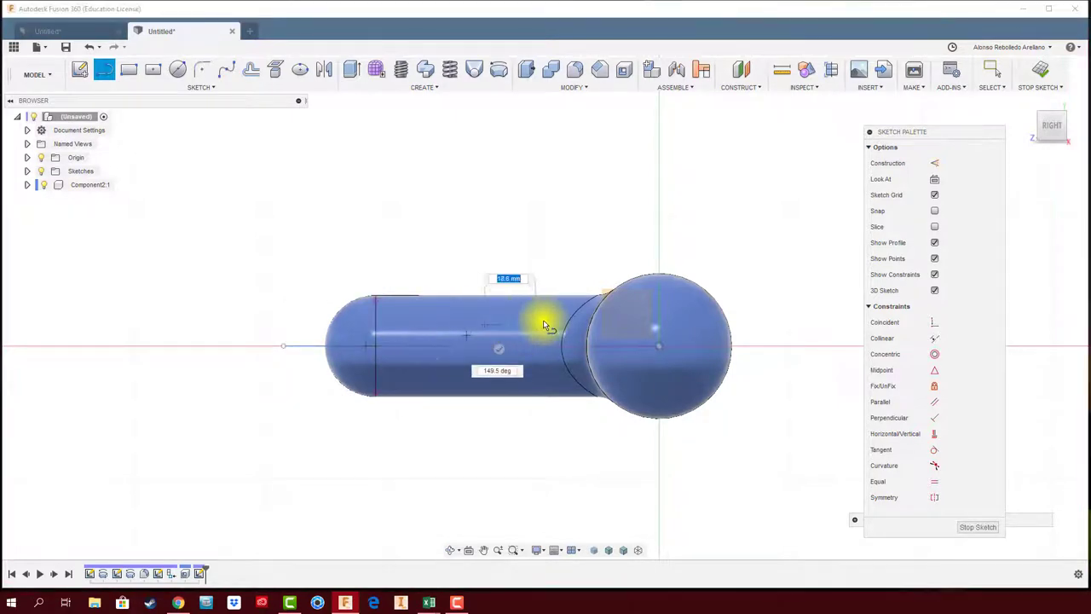
pyautogui.scroll(2, 573, 359)
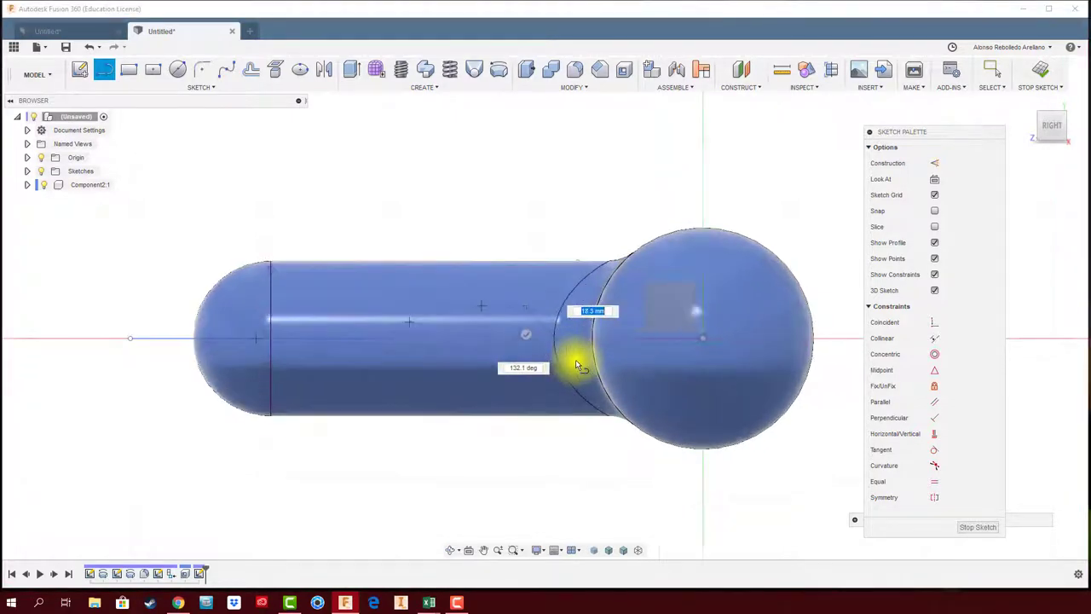
pyautogui.moveTo(638, 365); pyautogui.dragTo(848, 365)
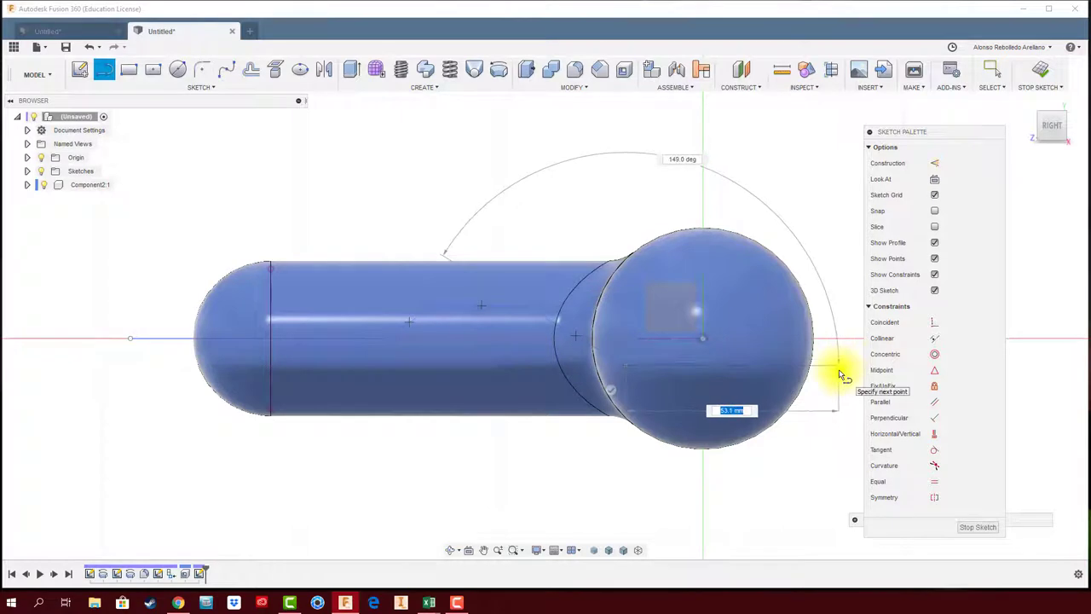
pyautogui.press('Escape')
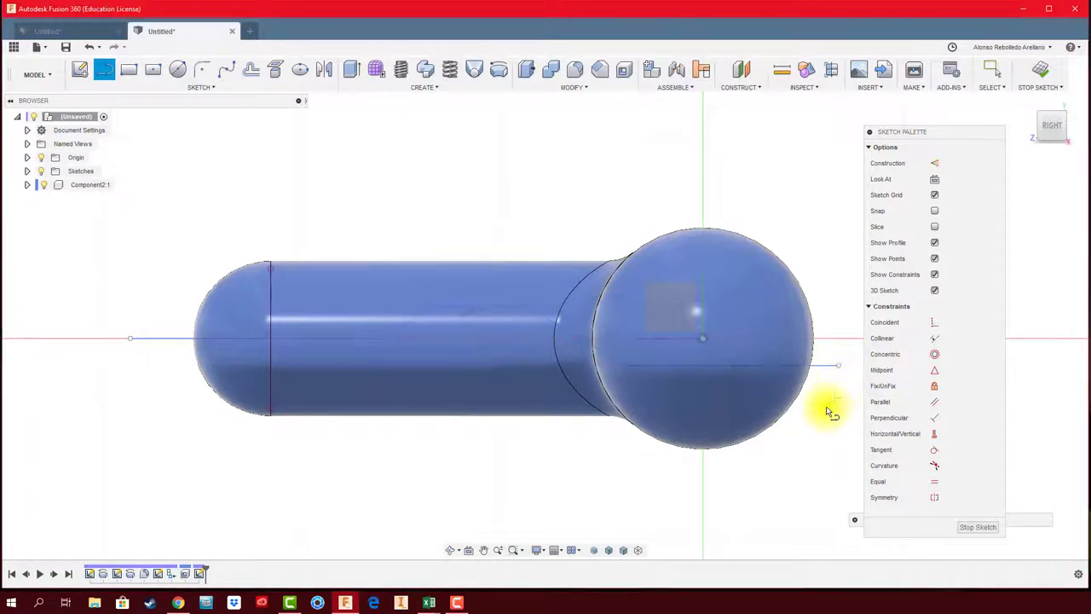
pyautogui.scroll(-2, 617, 485)
pyautogui.keyDown('shift'); pyautogui.moveTo(560, 487); pyautogui.dragTo(1084, 100, button='middle'); pyautogui.keyUp('shift')
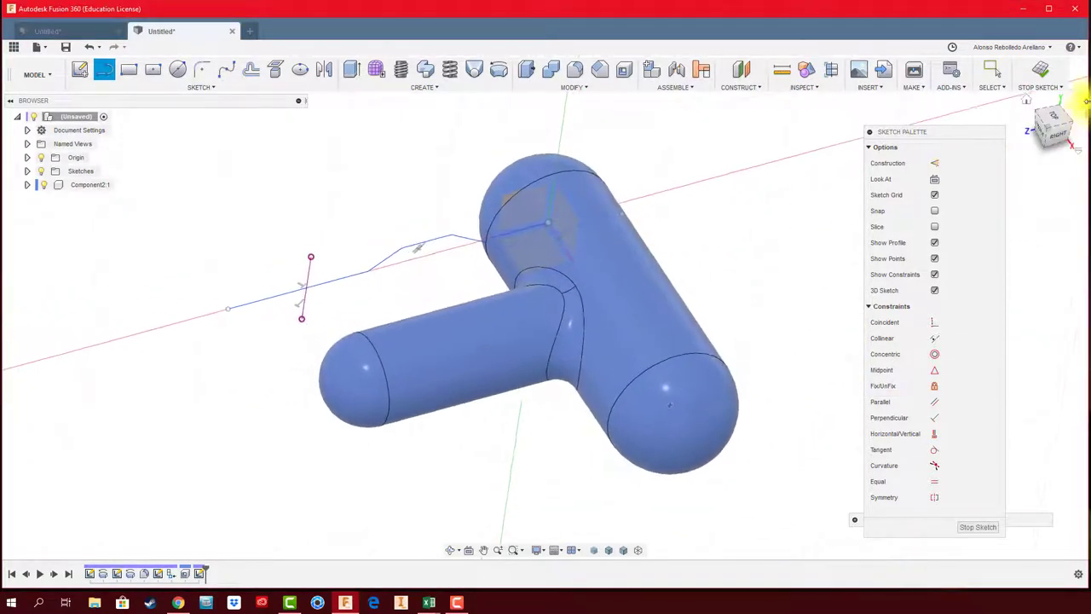
pyautogui.click(1040, 70)
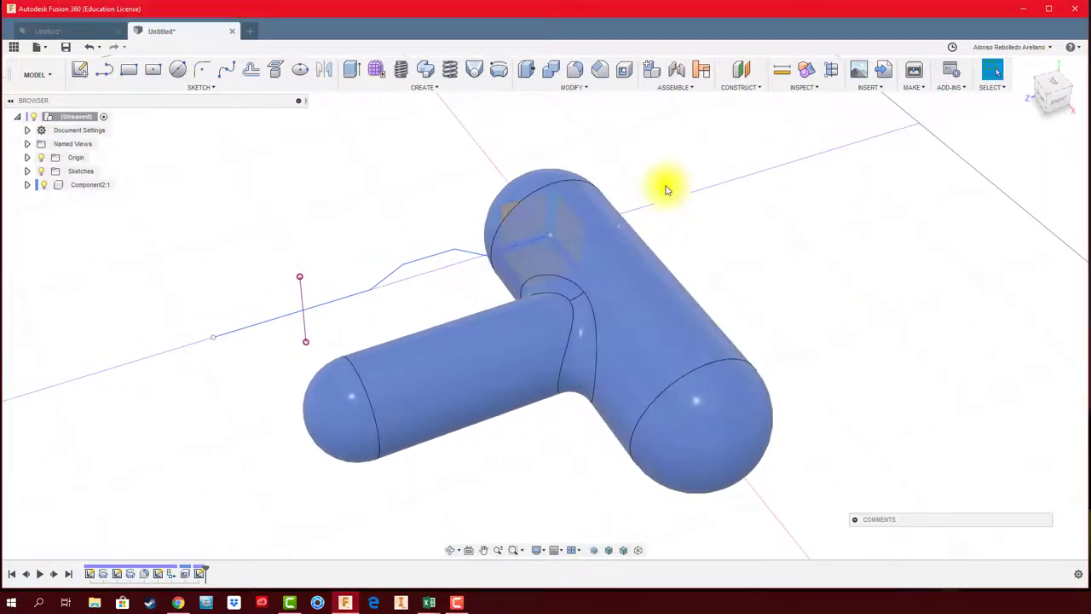
# Split the T-shaped body along the stepped sketch line with Extend kept on
pyautogui.click(571, 87)
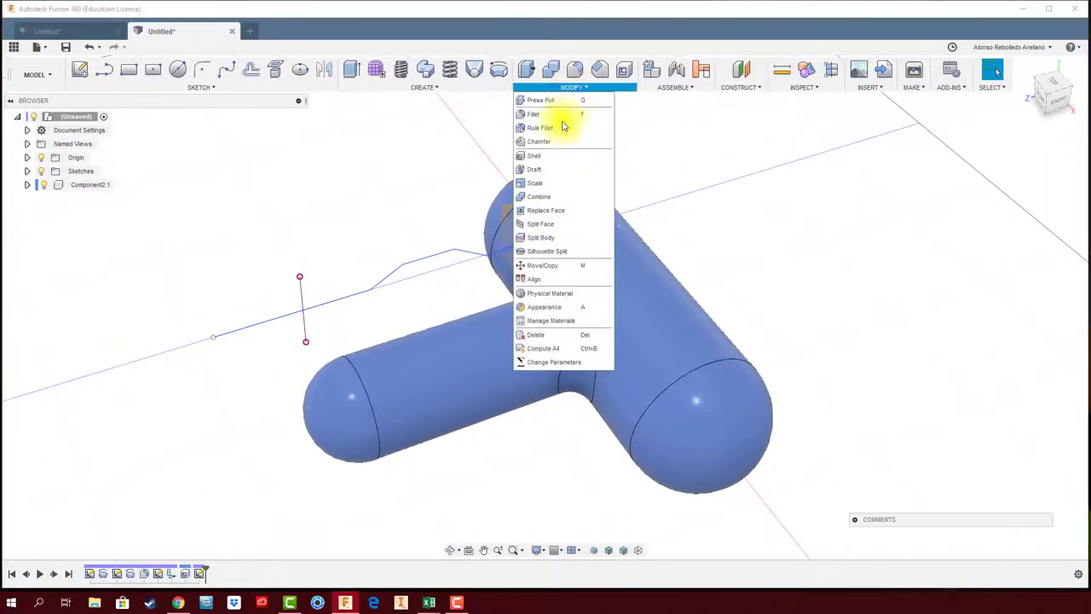
pyautogui.click(563, 238)
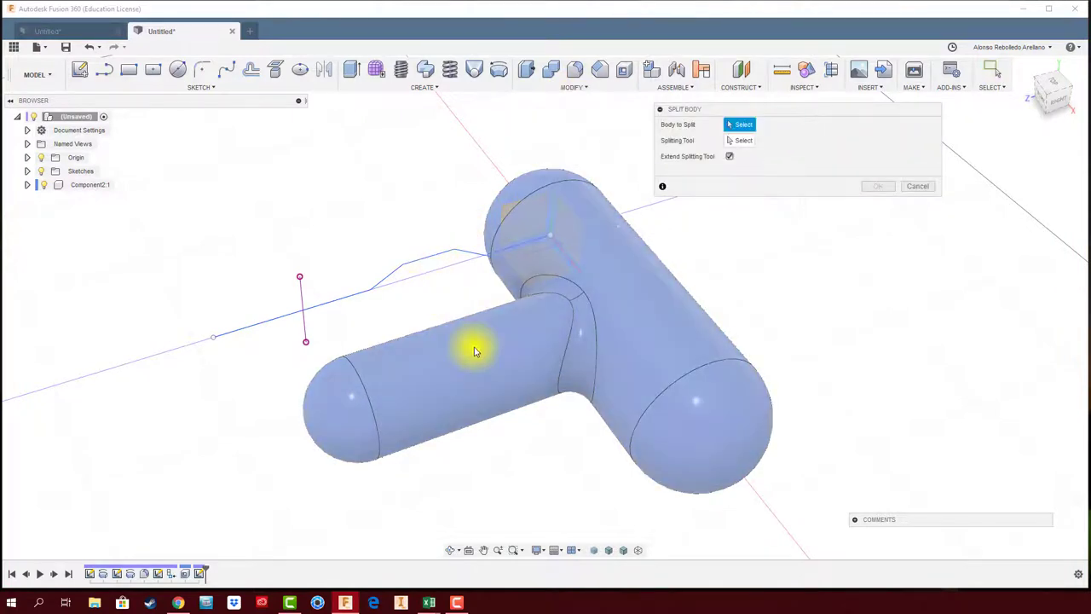
pyautogui.click(475, 352)
pyautogui.click(729, 141)
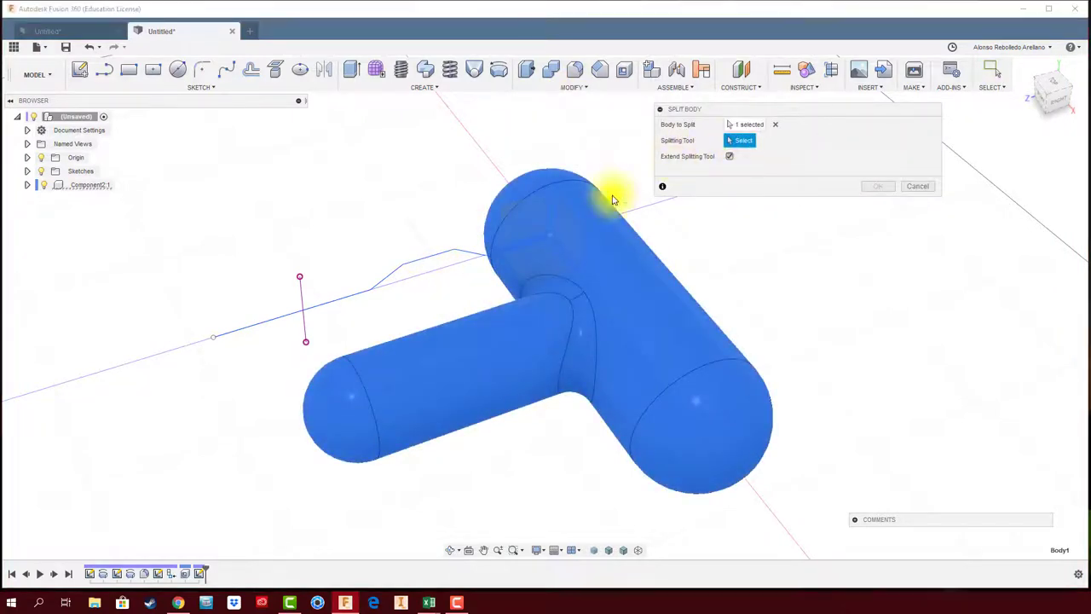
pyautogui.click(470, 256)
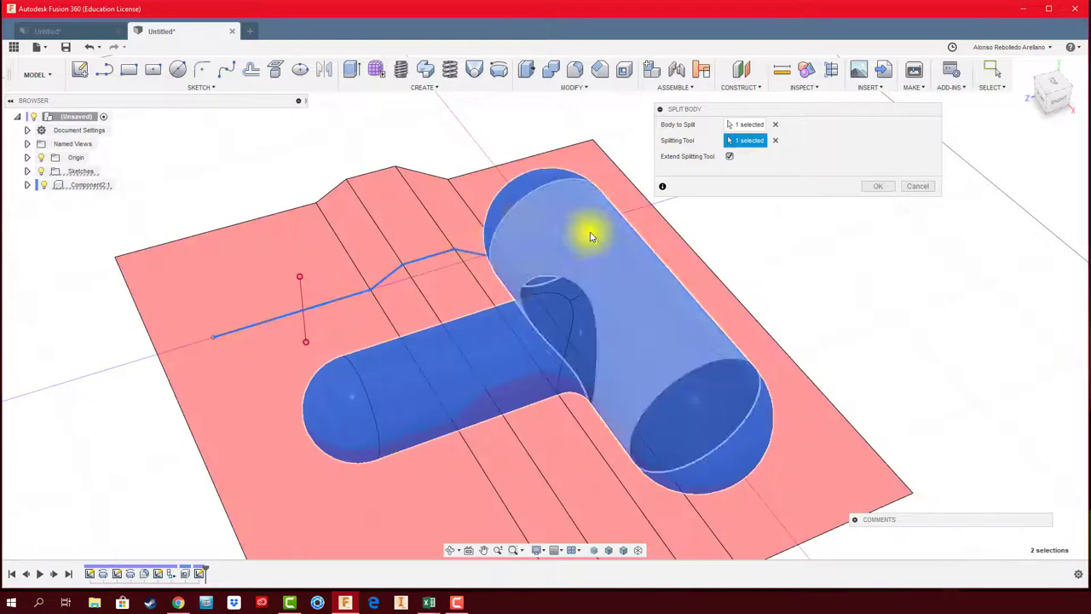
pyautogui.keyDown('shift'); pyautogui.moveTo(589, 231); pyautogui.dragTo(766, 252, button='middle'); pyautogui.keyUp('shift')
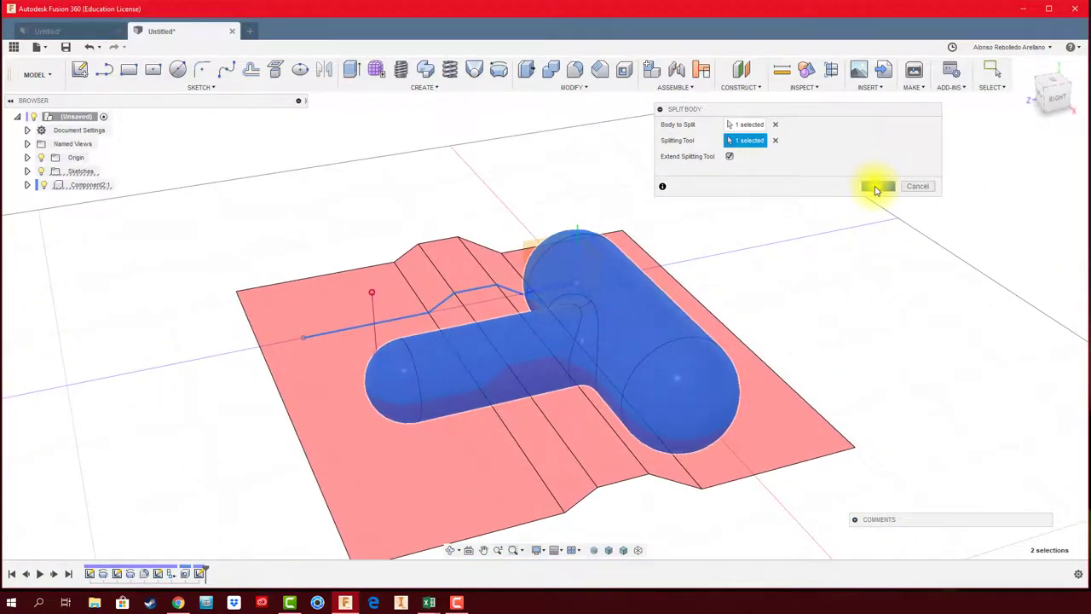
pyautogui.click(876, 189)
pyautogui.moveTo(438, 470)
pyautogui.keyDown('shift'); pyautogui.mouseDown(button='middle')
pyautogui.moveTo(480, 421)
pyautogui.moveTo(182, 248)
pyautogui.mouseUp(button='middle'); pyautogui.keyUp('shift')
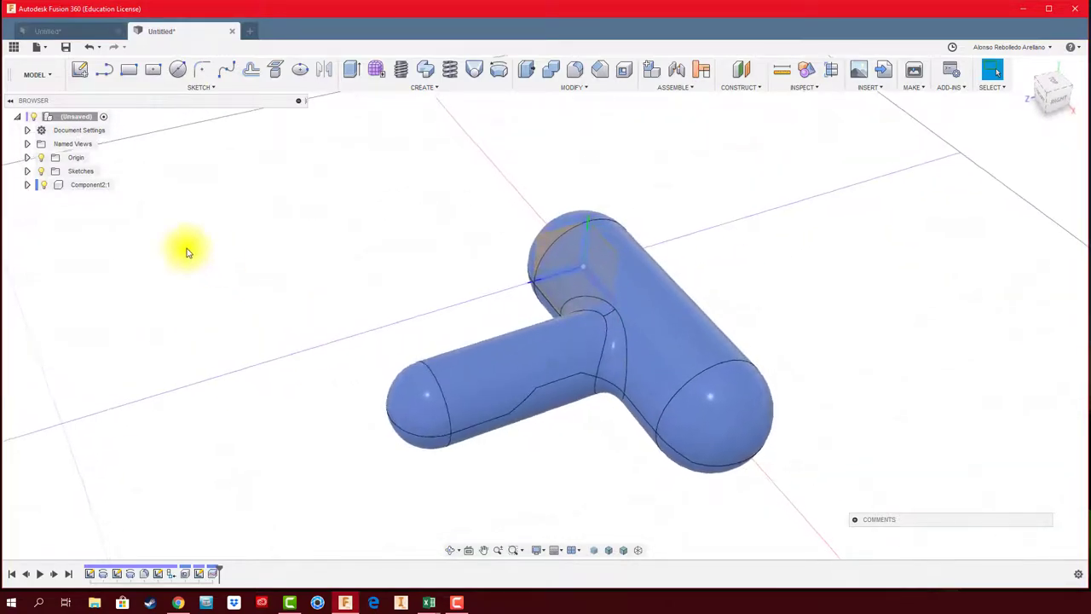
# Toggle Component2:1's visibility, then expand its Bodies folder to reveal Body1 and Body2
pyautogui.click(42, 185)
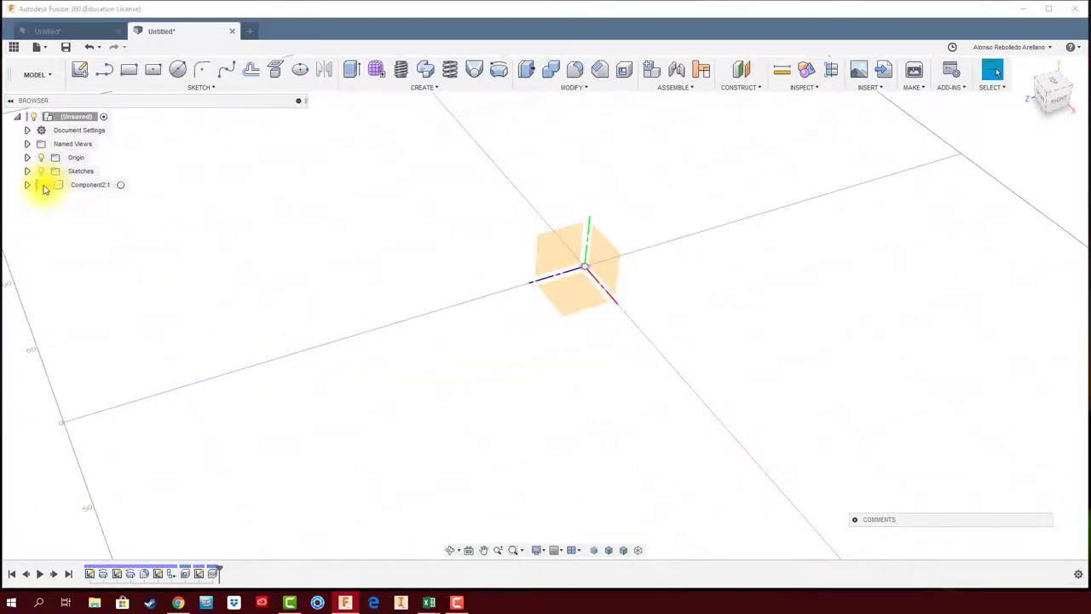
pyautogui.click(43, 186)
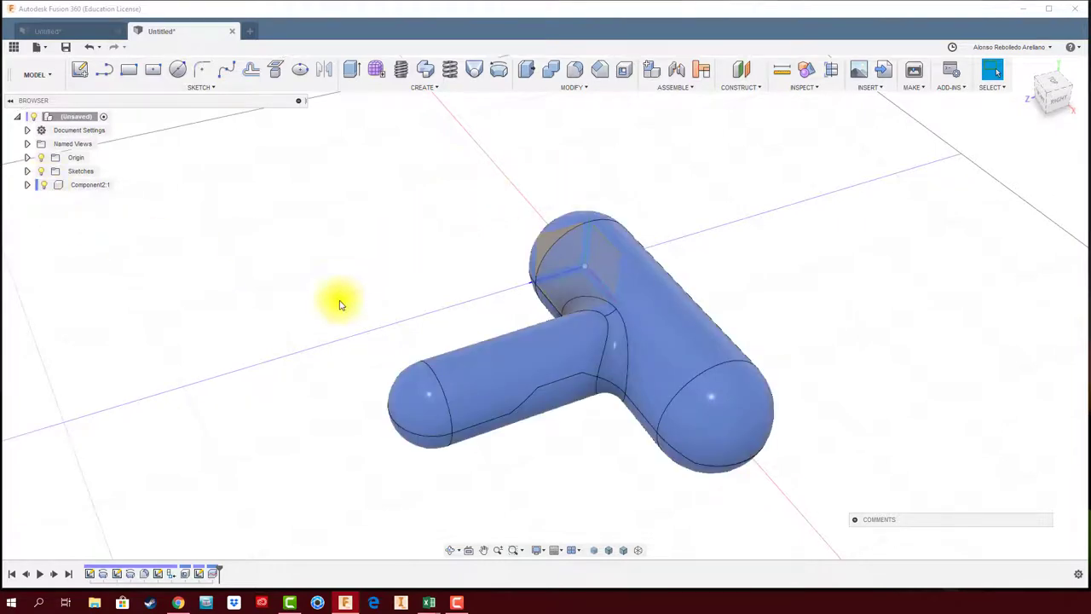
pyautogui.moveTo(588, 169)
pyautogui.keyDown('shift'); pyautogui.mouseDown(button='middle')
pyautogui.moveTo(384, 247)
pyautogui.moveTo(356, 224)
pyautogui.mouseUp(button='middle'); pyautogui.keyUp('shift')
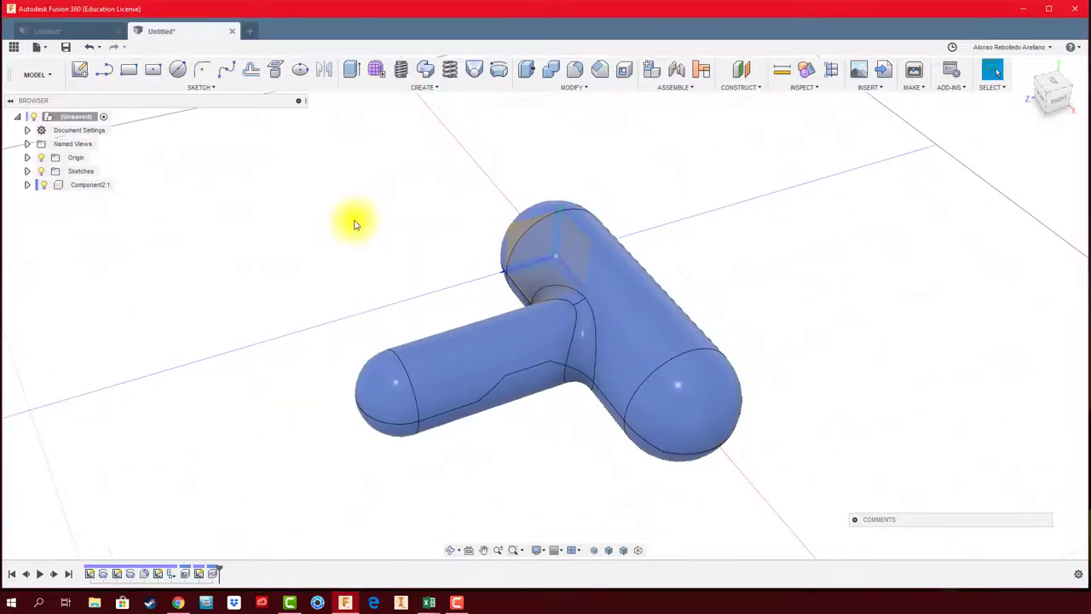
pyautogui.click(30, 186)
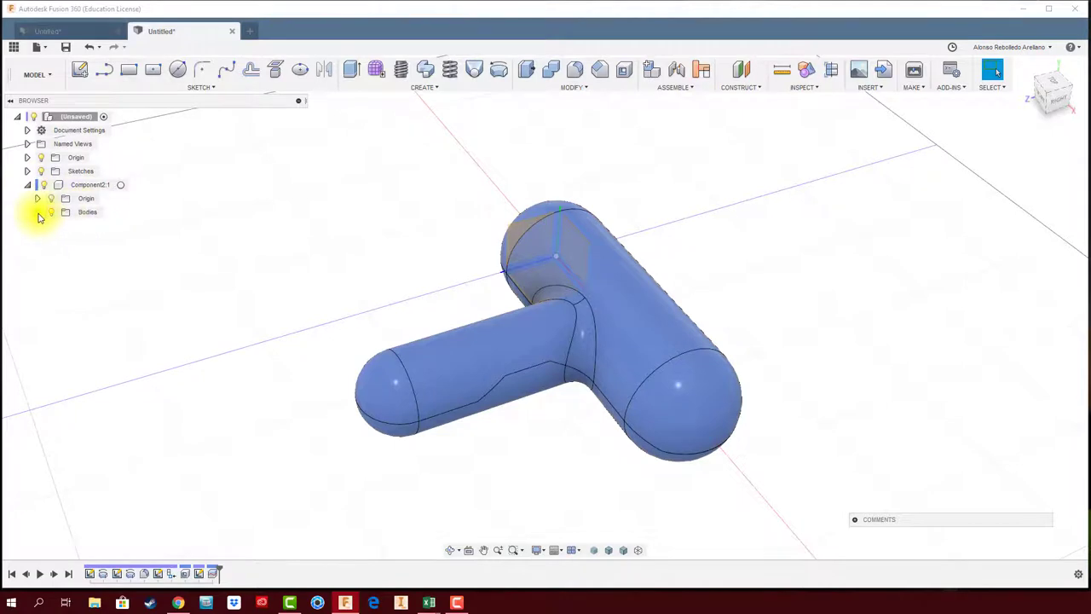
pyautogui.click(37, 213)
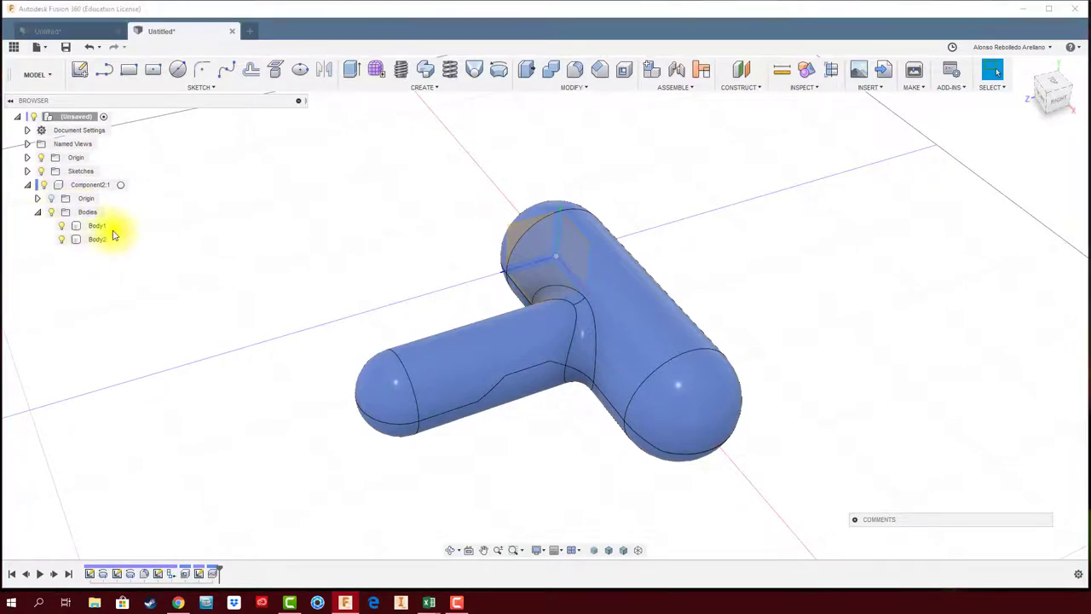
pyautogui.click(105, 226)
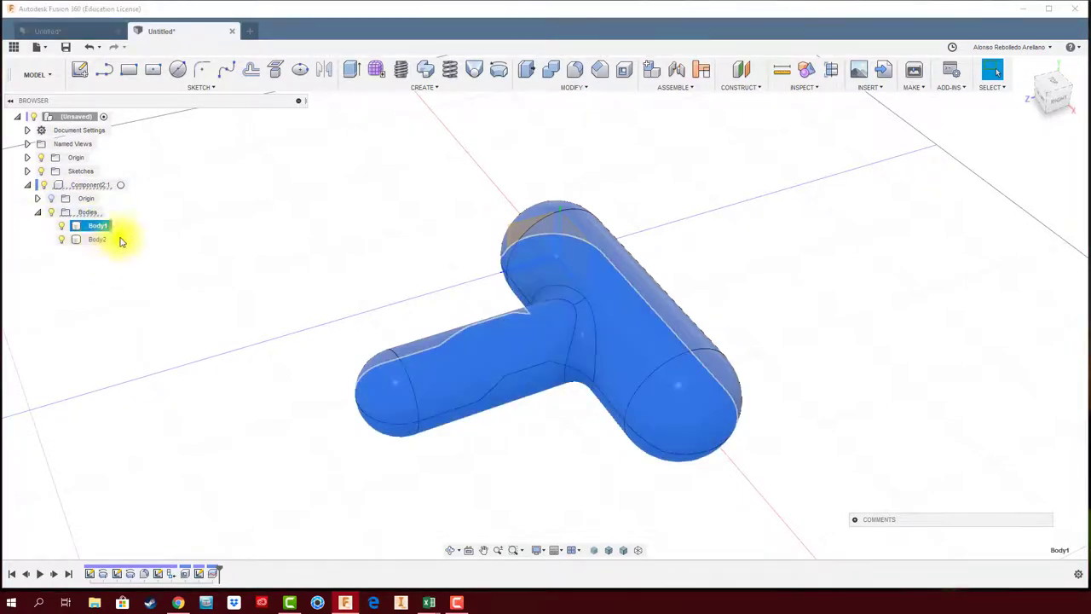
pyautogui.click(146, 281)
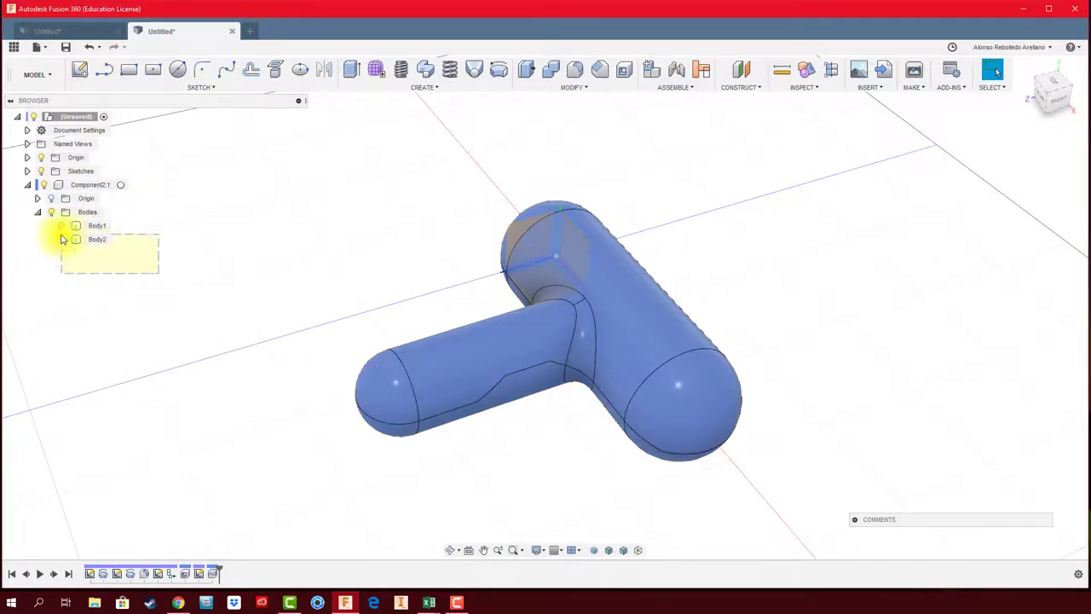
# Convert Body1 and Body2 each into components, Component3:1 and Component4:1
pyautogui.rightClick(94, 231)
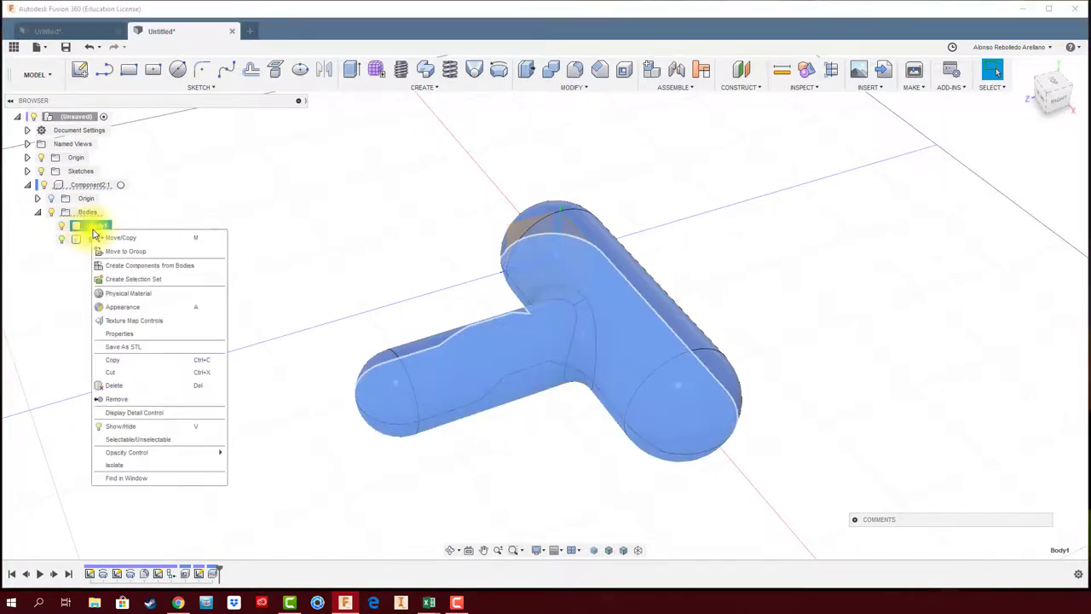
pyautogui.click(134, 265)
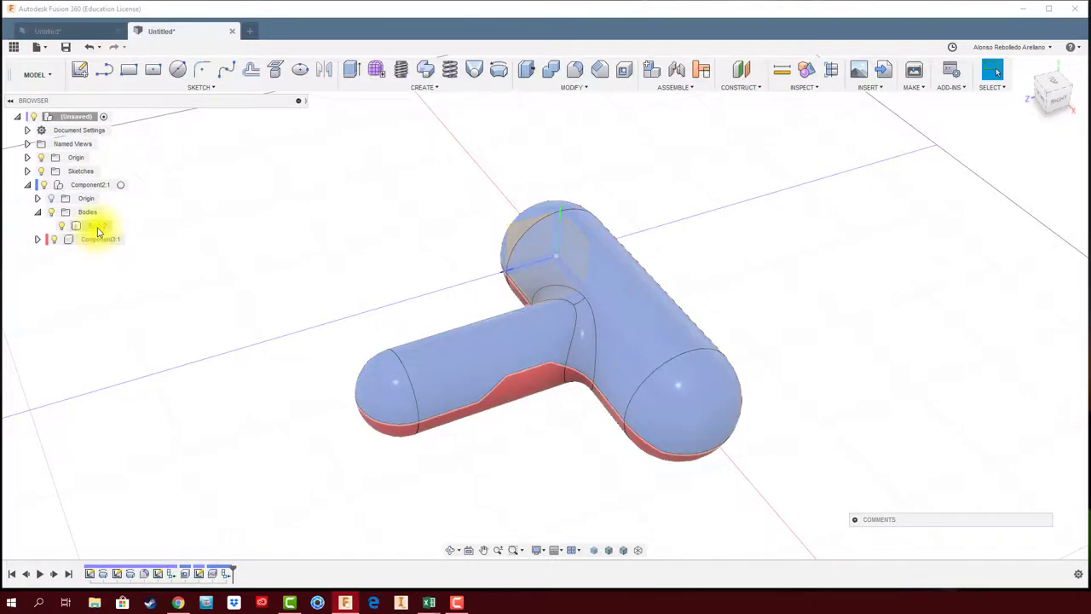
pyautogui.rightClick(99, 229)
pyautogui.click(146, 268)
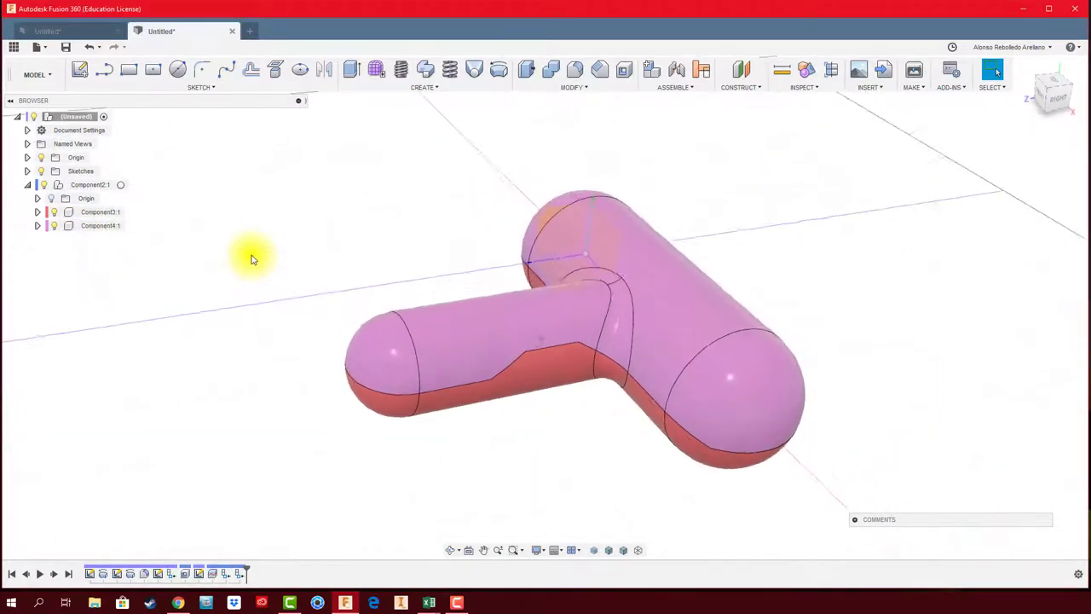
pyautogui.click(61, 211)
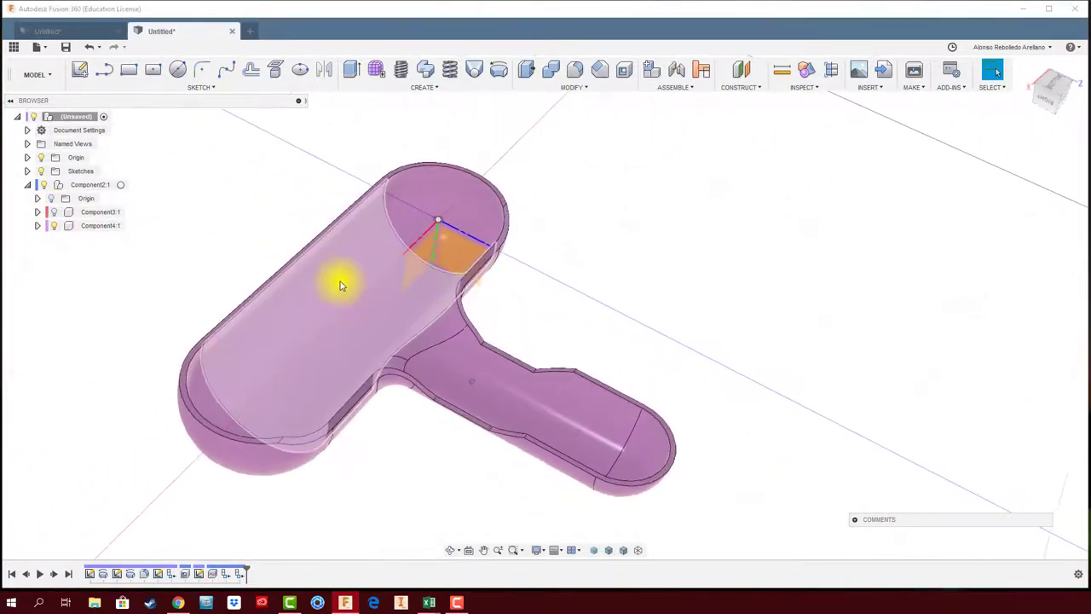
pyautogui.moveTo(456, 219)
pyautogui.keyDown('shift'); pyautogui.mouseDown(button='middle')
pyautogui.moveTo(585, 271)
pyautogui.moveTo(418, 268)
pyautogui.moveTo(285, 309)
pyautogui.moveTo(256, 273)
pyautogui.mouseUp(button='middle'); pyautogui.keyUp('shift')
pyautogui.click(54, 225)
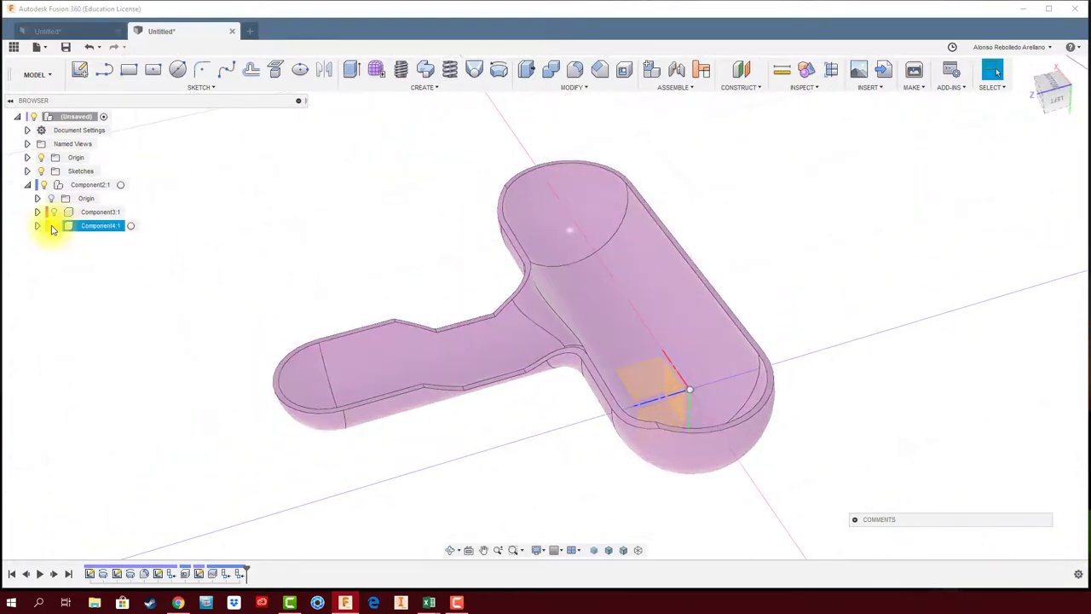
pyautogui.click(54, 212)
pyautogui.click(54, 212)
pyautogui.click(54, 225)
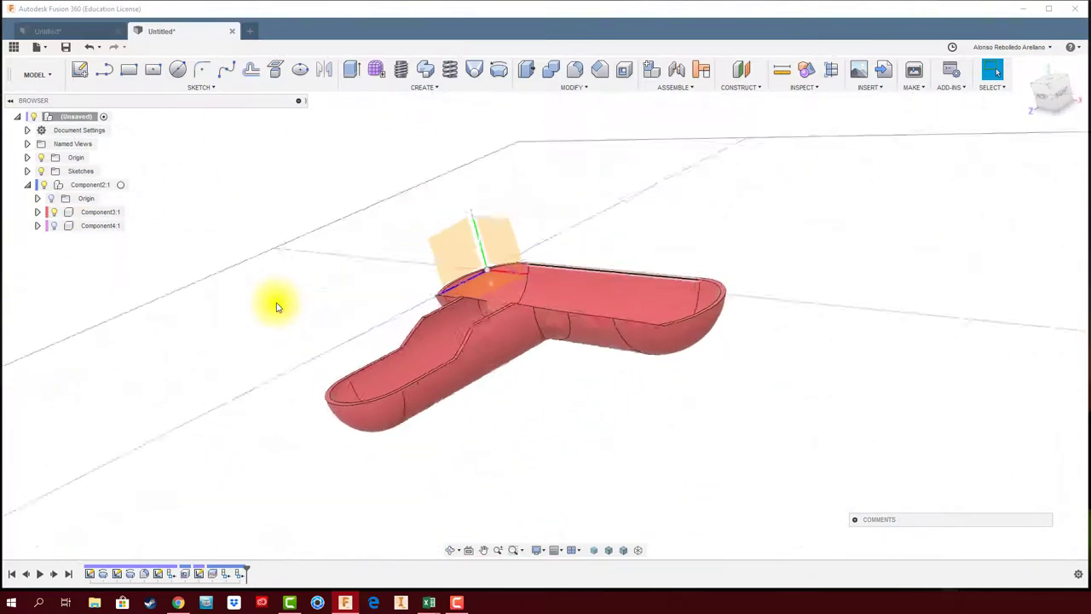
pyautogui.click(53, 211)
pyautogui.click(54, 225)
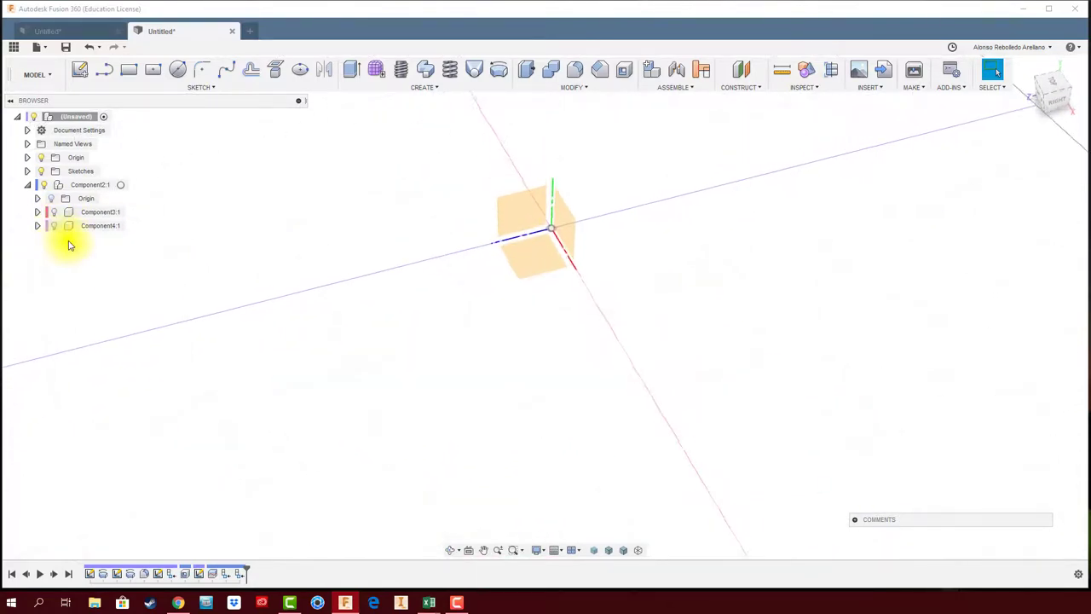
pyautogui.click(54, 212)
pyautogui.click(54, 225)
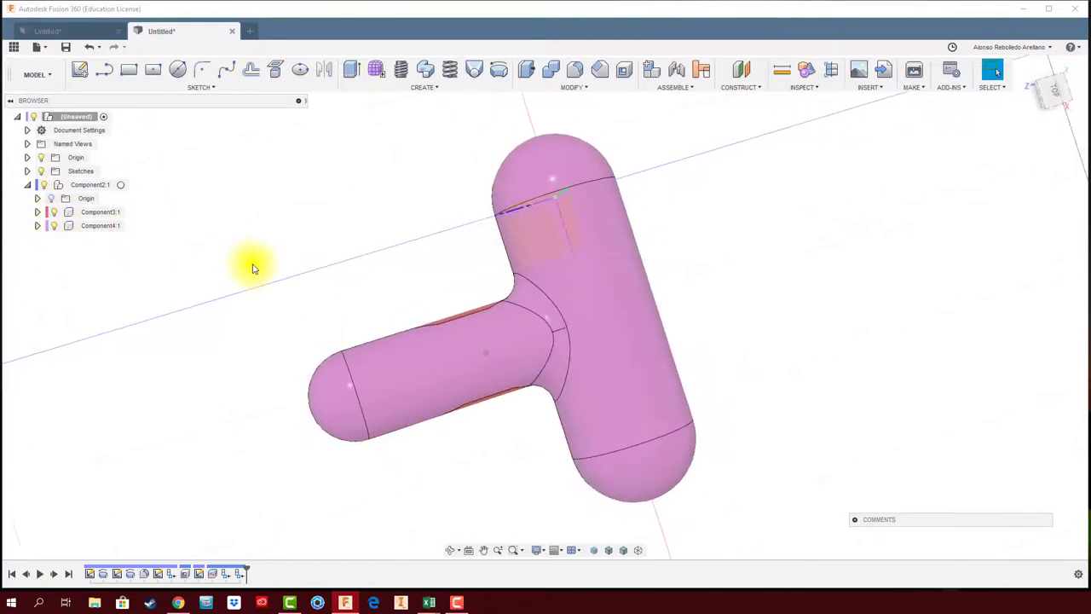